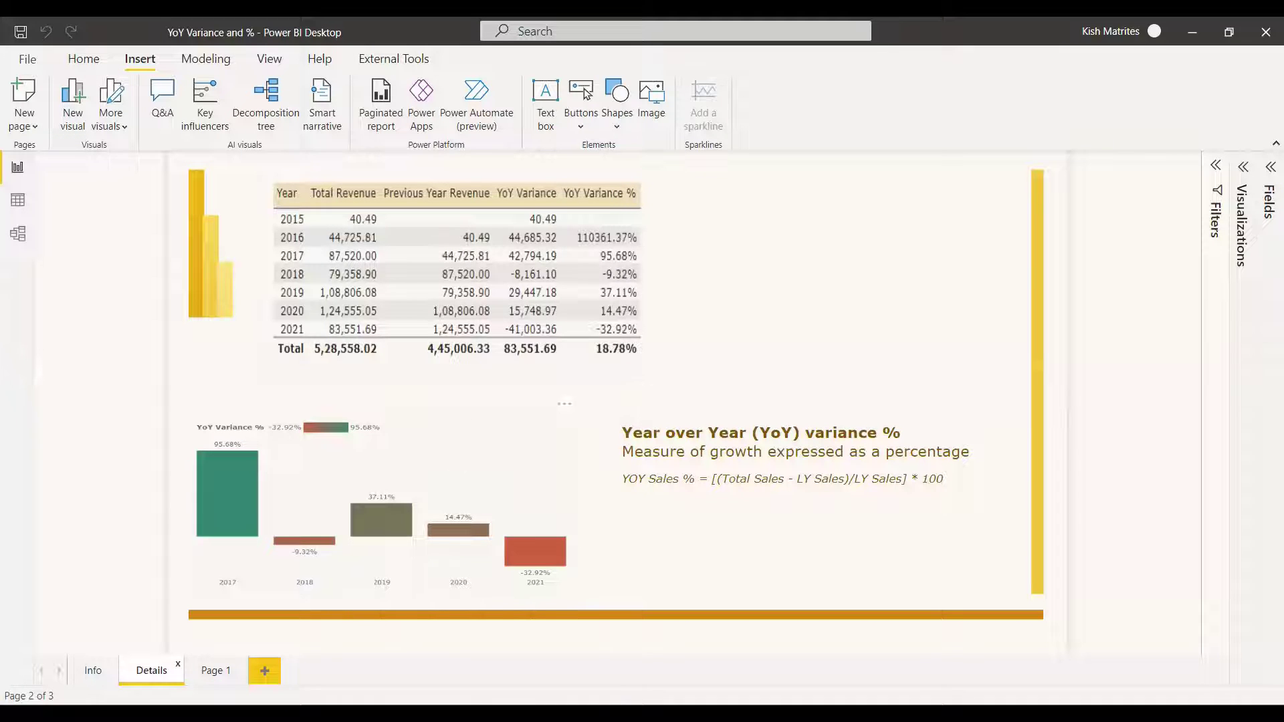
Step: On Page 1, expand All Measures and the Calendar table, checking the Total Revenue formula
{"action": "left_click", "coordinate": [221, 678]}
{"action": "left_click", "coordinate": [1268, 168]}
{"action": "left_click", "coordinate": [1137, 228]}
{"action": "left_click", "coordinate": [1164, 248]}
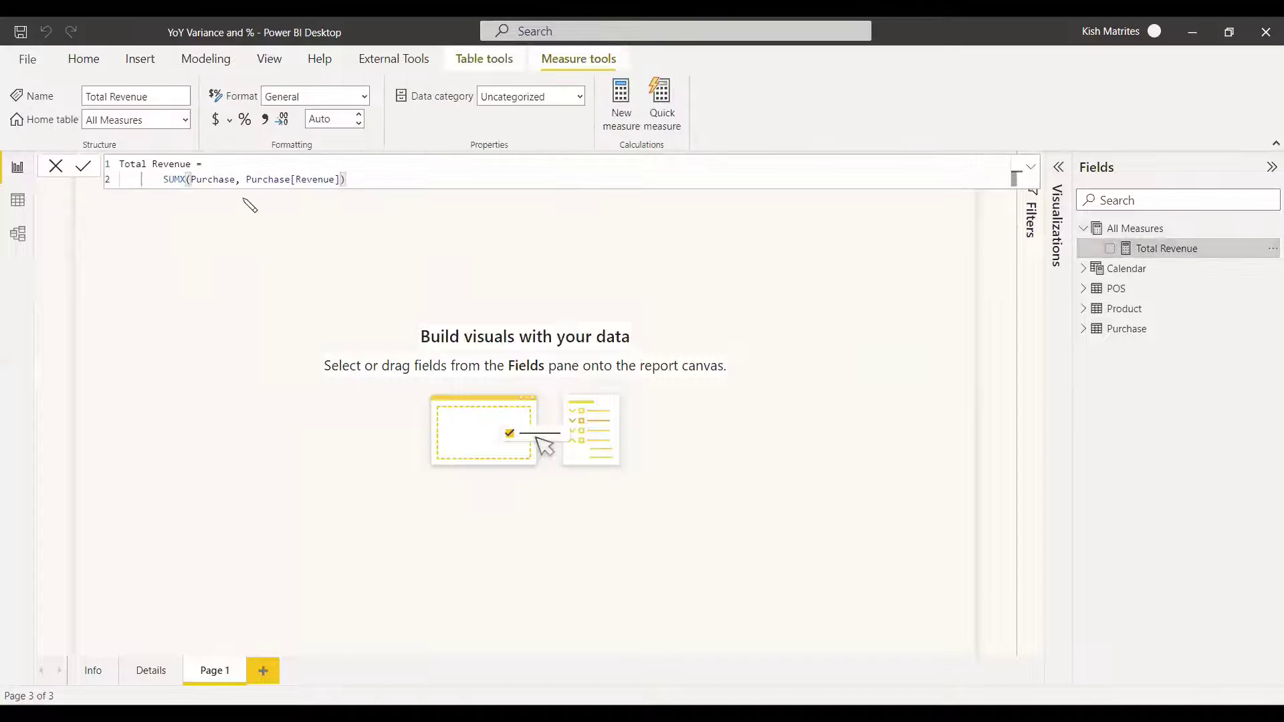
{"action": "left_click", "coordinate": [1084, 269]}
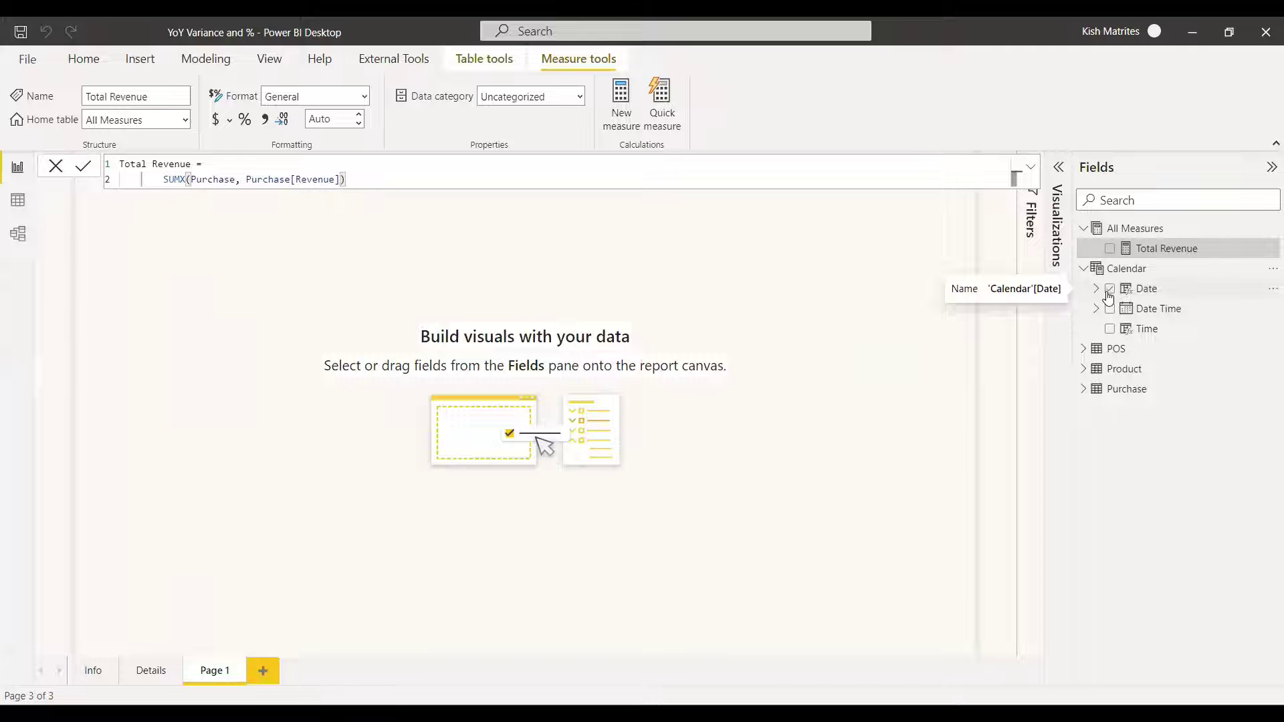
Step: Add a table of Total Revenue by Year, keeping only the Year level of Calendar Date
{"action": "left_click", "coordinate": [1058, 170]}
{"action": "left_click", "coordinate": [985, 350]}
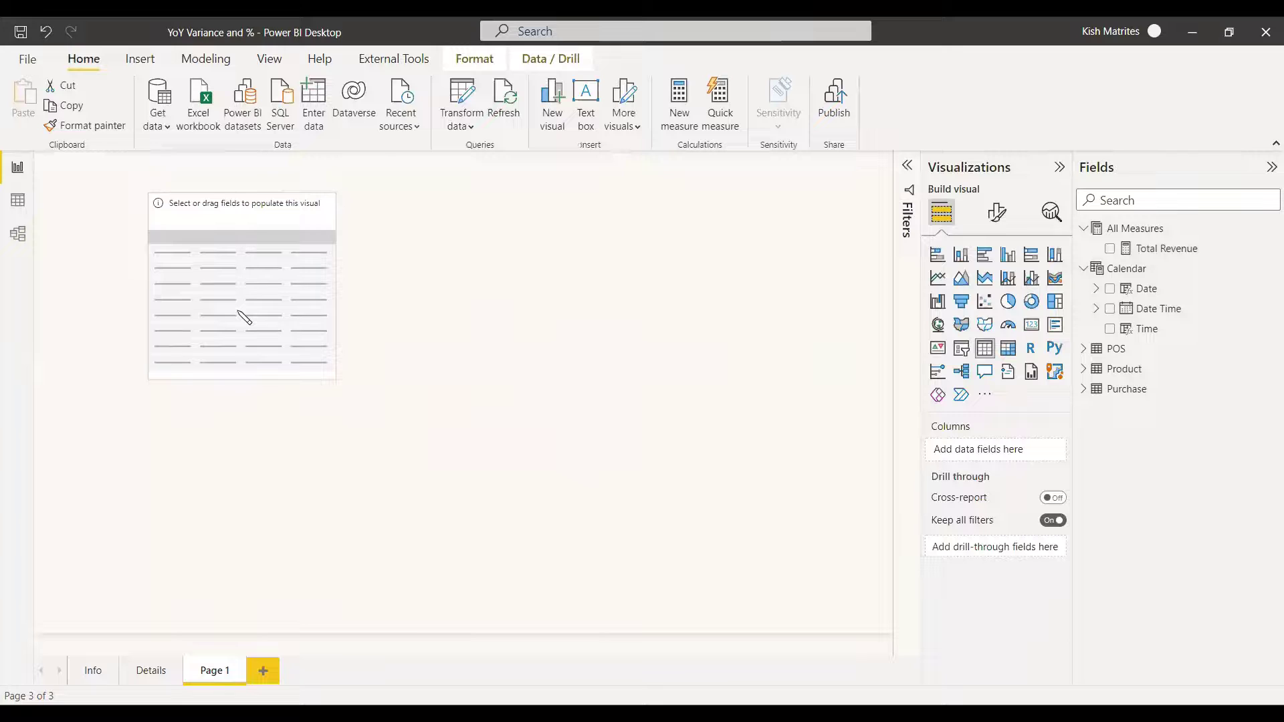
{"action": "left_click", "coordinate": [1110, 289]}
{"action": "left_click", "coordinate": [1057, 483]}
{"action": "left_click", "coordinate": [1057, 483]}
{"action": "left_click", "coordinate": [1057, 483]}
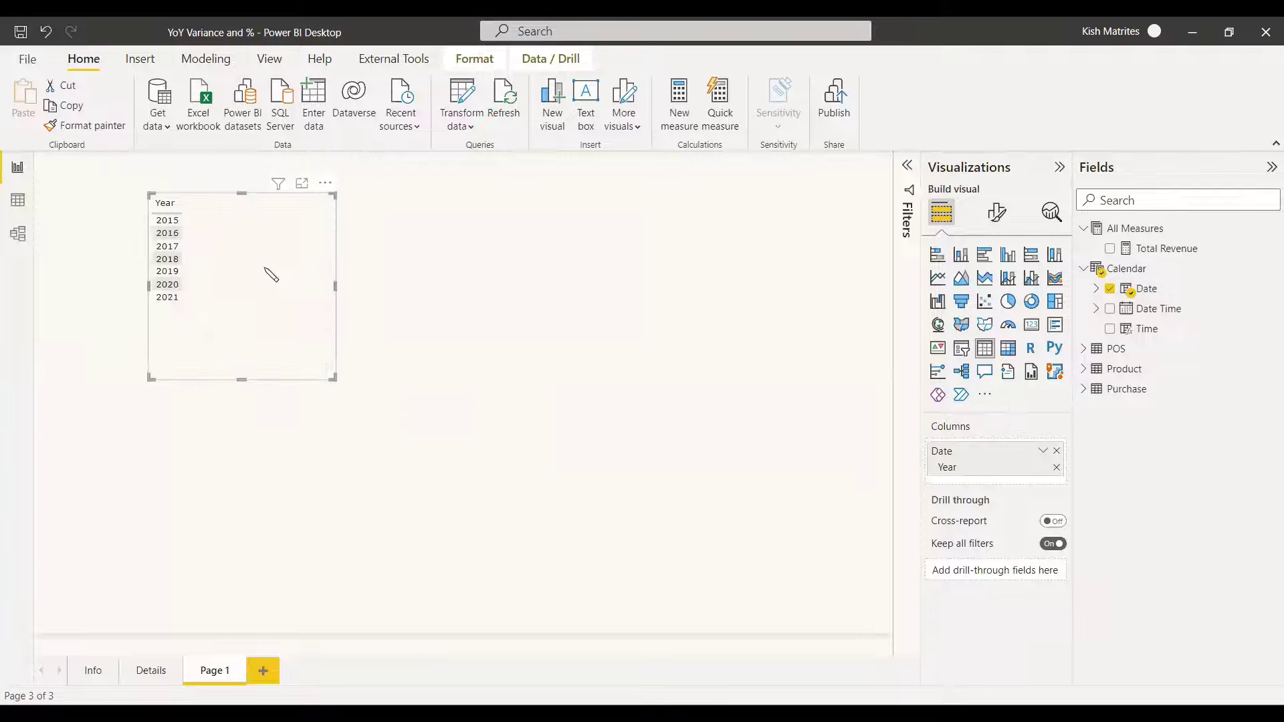
{"action": "left_click", "coordinate": [1110, 248]}
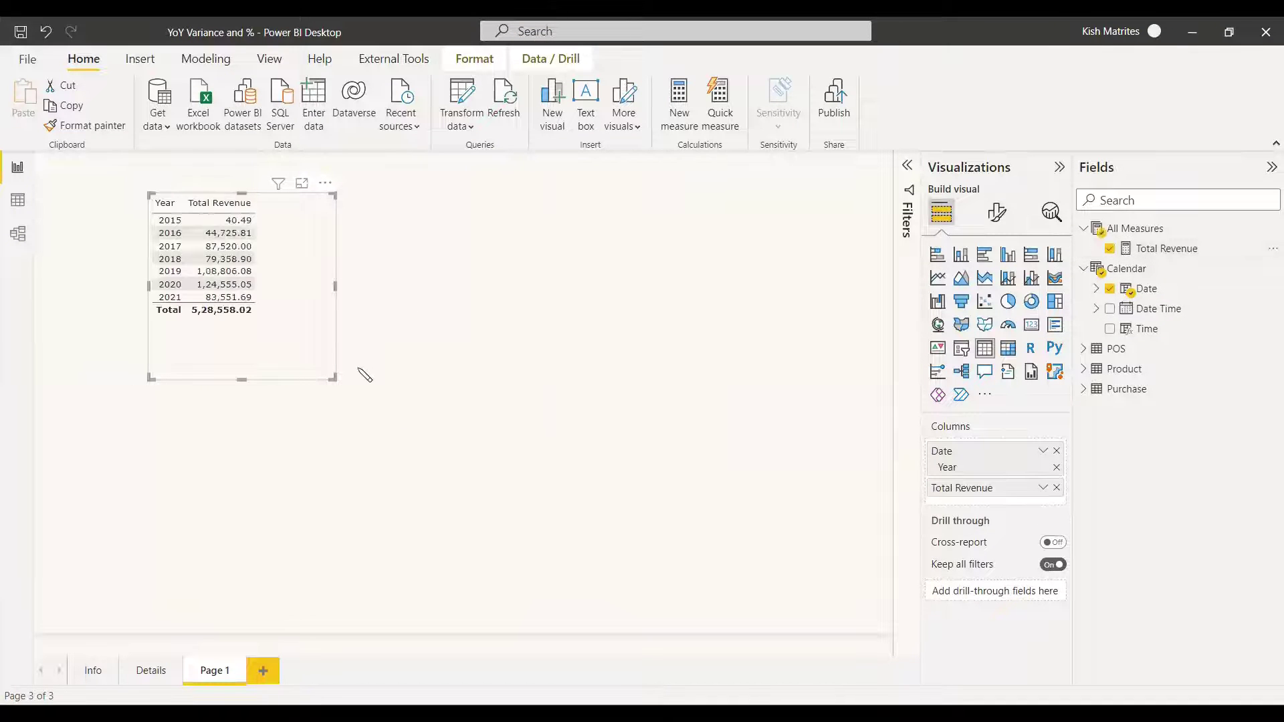
Step: Start a Previous Year Revenue measure in All Measures as CALCULATE([Total Revenue], …)
{"action": "right_click", "coordinate": [1110, 229]}
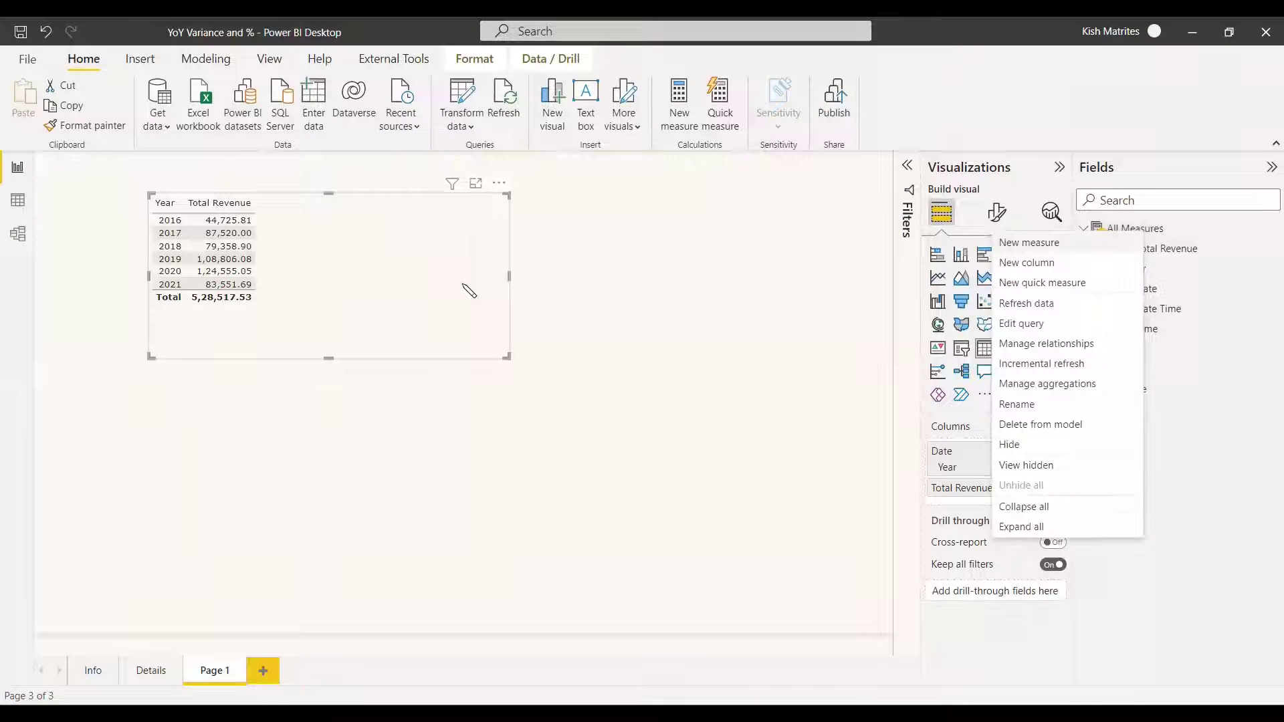
{"action": "key", "text": "Return"}
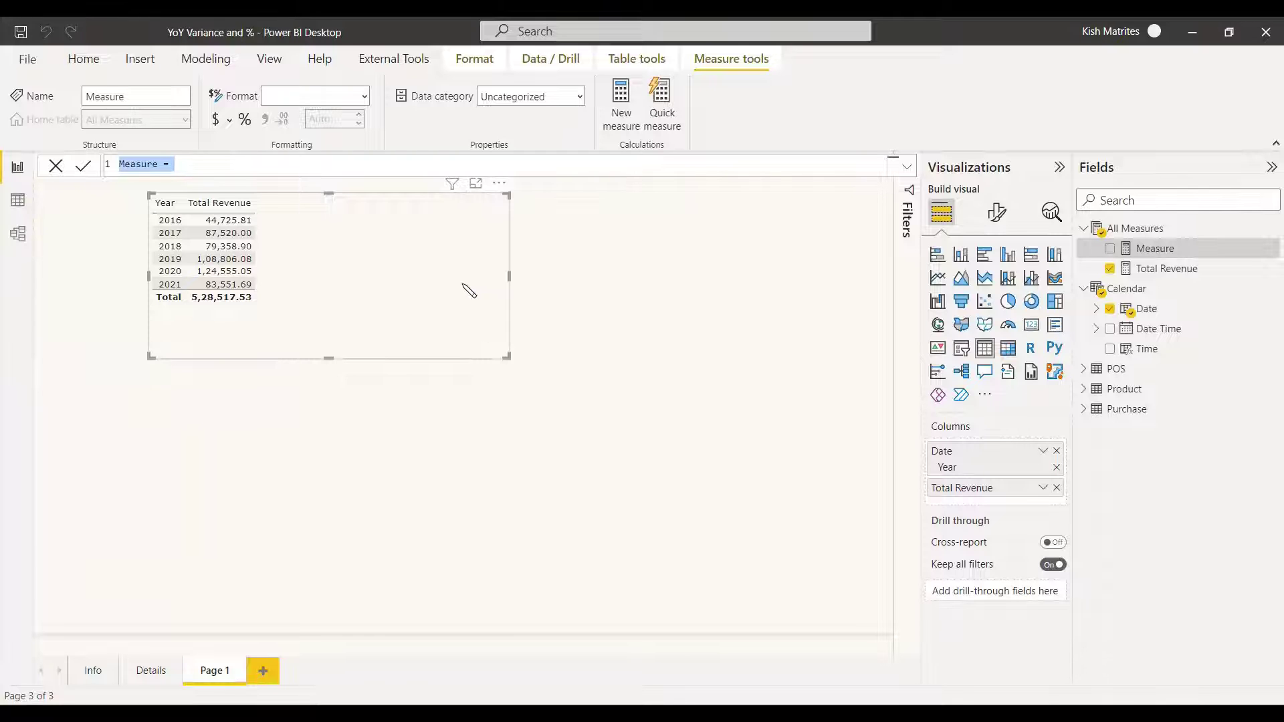
{"action": "key", "text": "ctrl+plus"}
{"action": "key", "text": "ctrl+plus"}
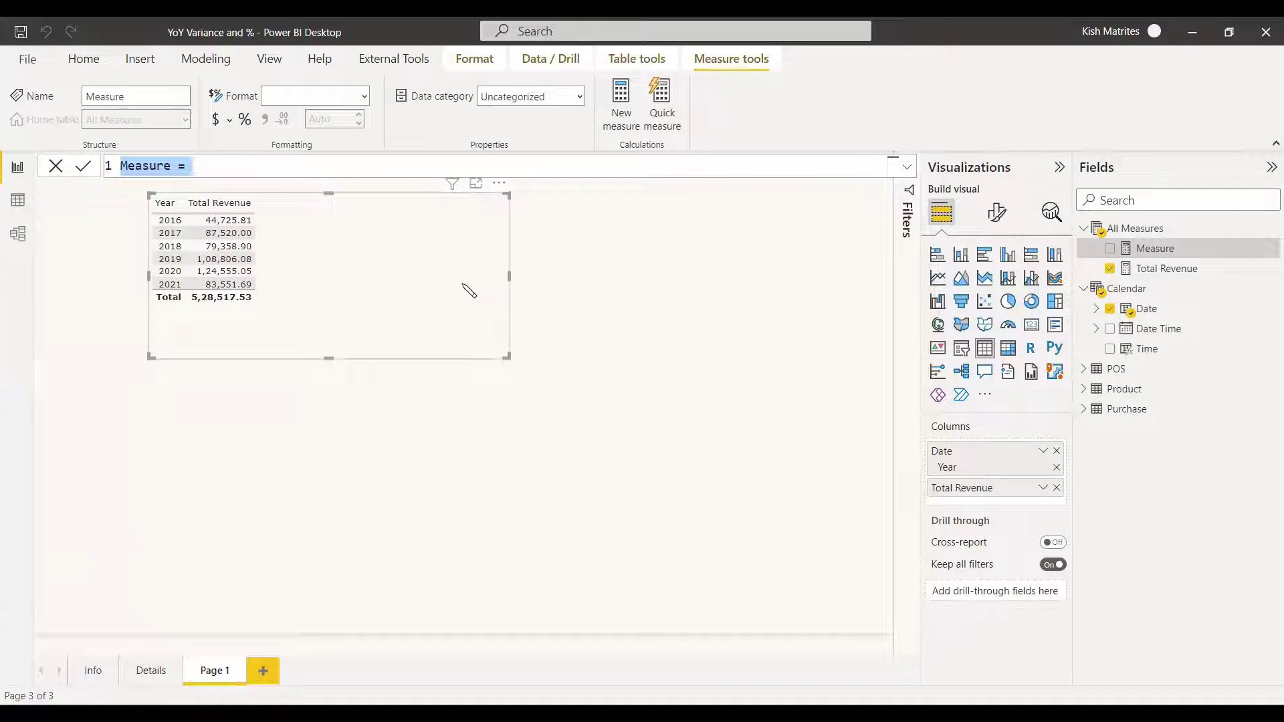
{"action": "type", "text": "Previous Year Revenue = cal"}
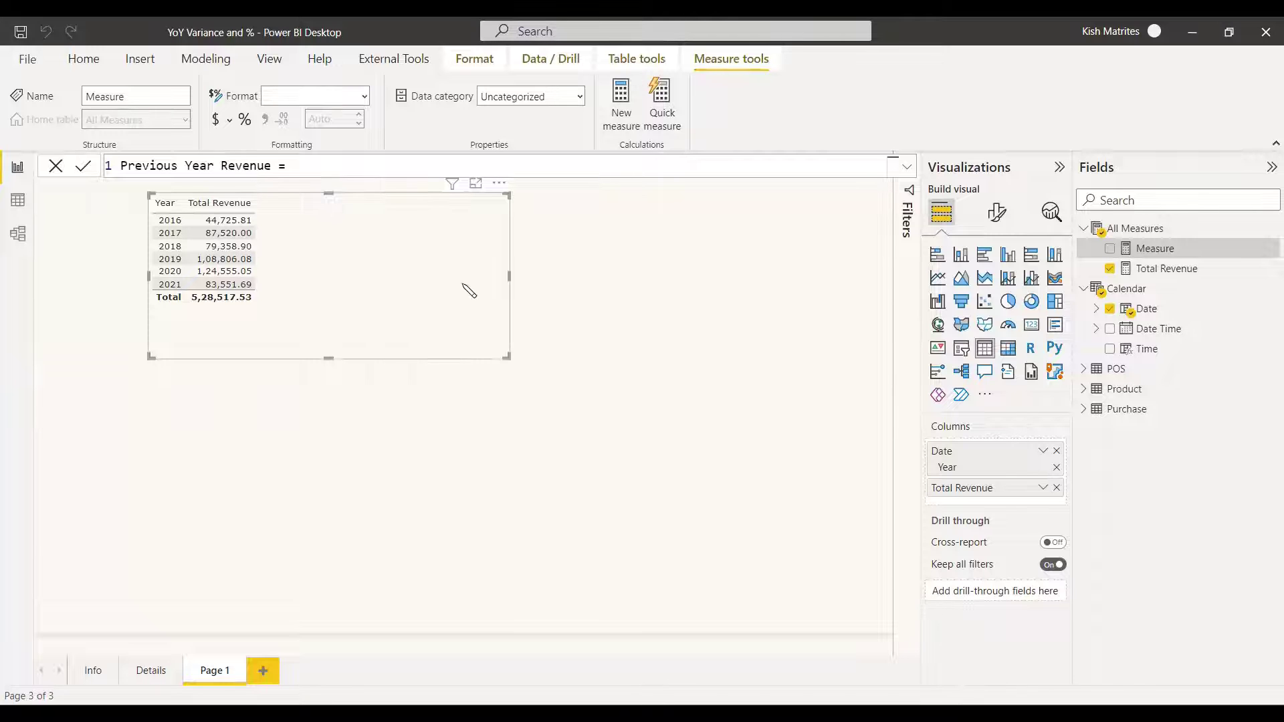
{"action": "key", "text": "Tab"}
{"action": "type", "text": "tot"}
{"action": "key", "text": "Down"}
{"action": "key", "text": "Down"}
{"action": "key", "text": "Down"}
{"action": "key", "text": "Down"}
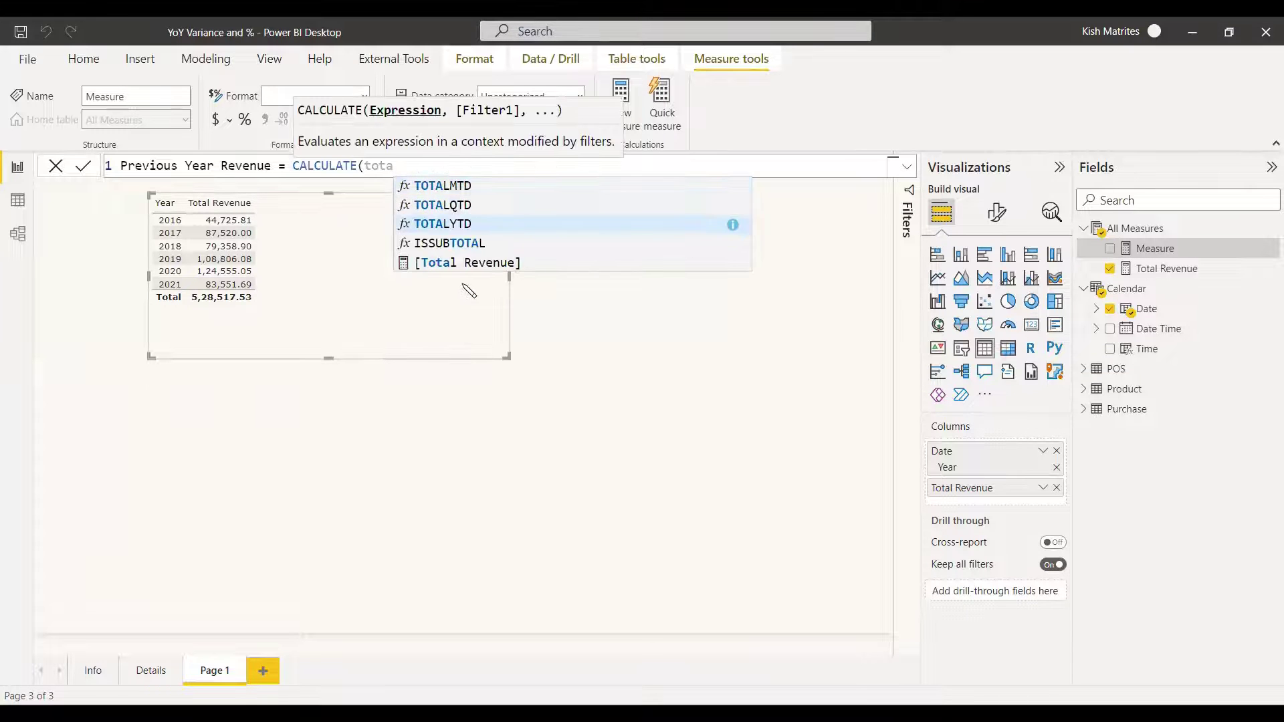
{"action": "key", "text": "Tab"}
{"action": "type", "text": ","}
{"action": "key", "text": "shift+Return"}
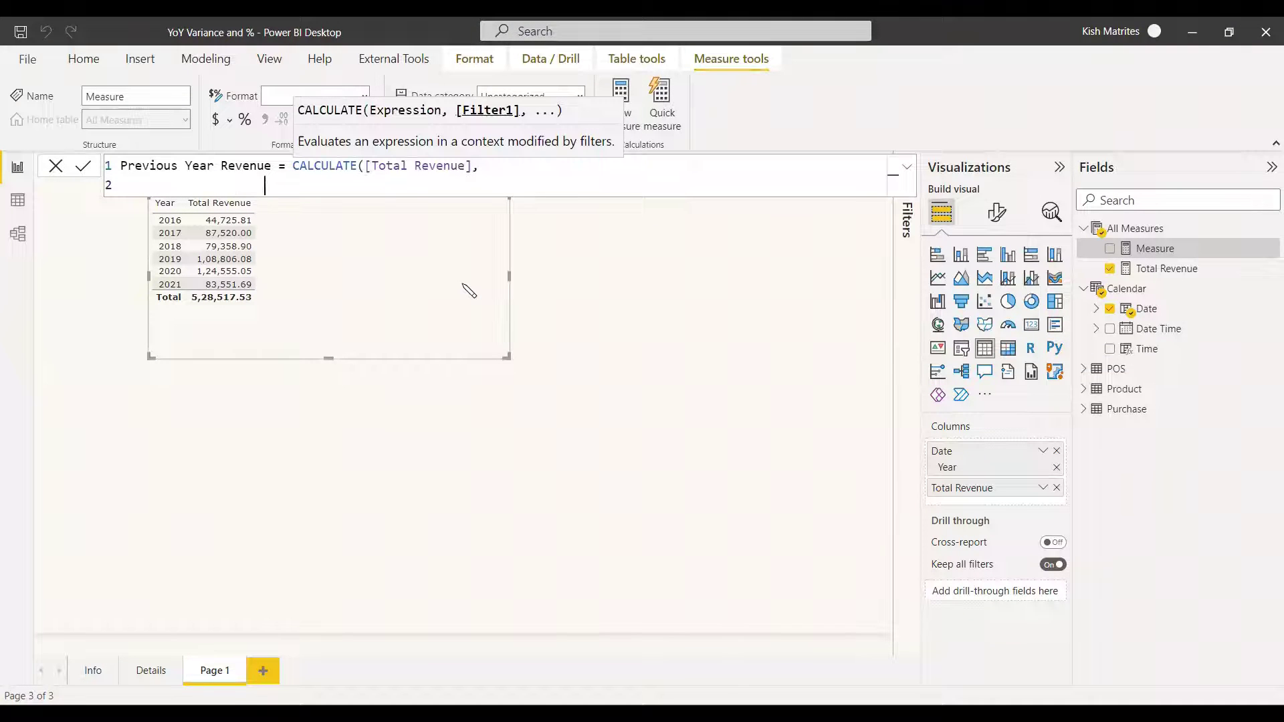
Step: Finish it with DATEADD('Calendar'[Date],-1,YEAR), then add it to a widened table
{"action": "type", "text": "Date"}
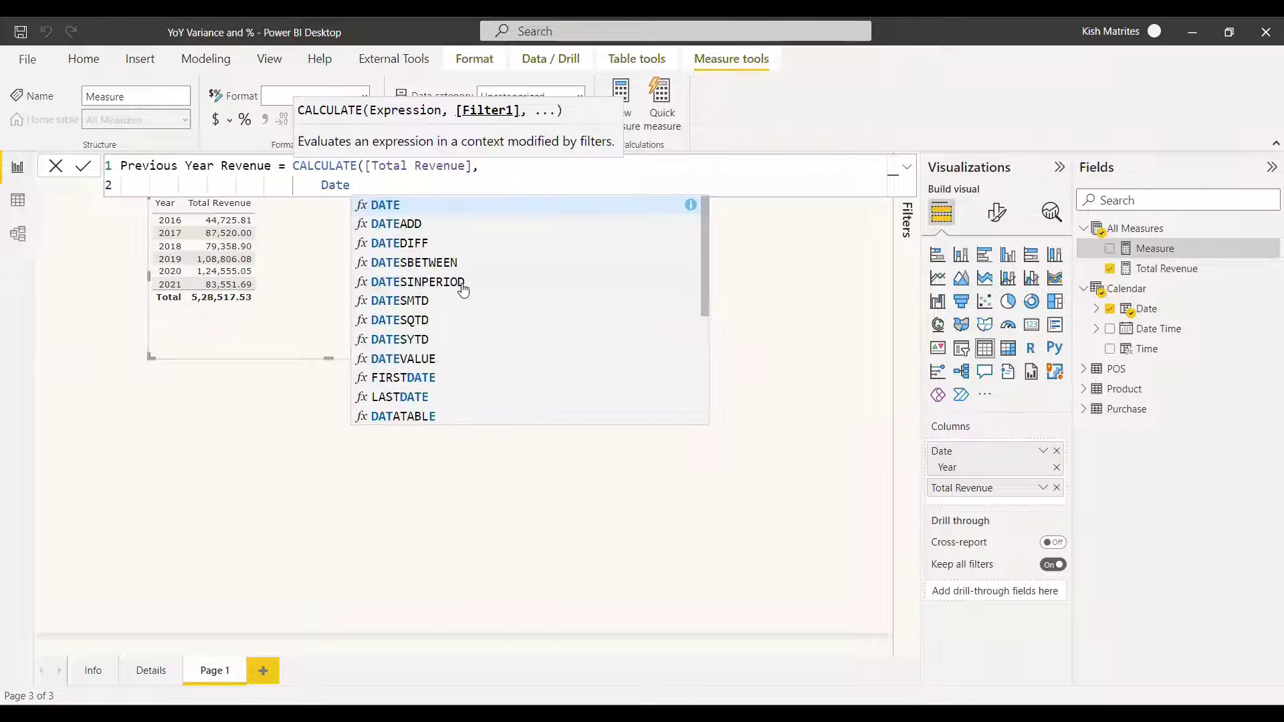
{"action": "key", "text": "Down"}
{"action": "key", "text": "Tab"}
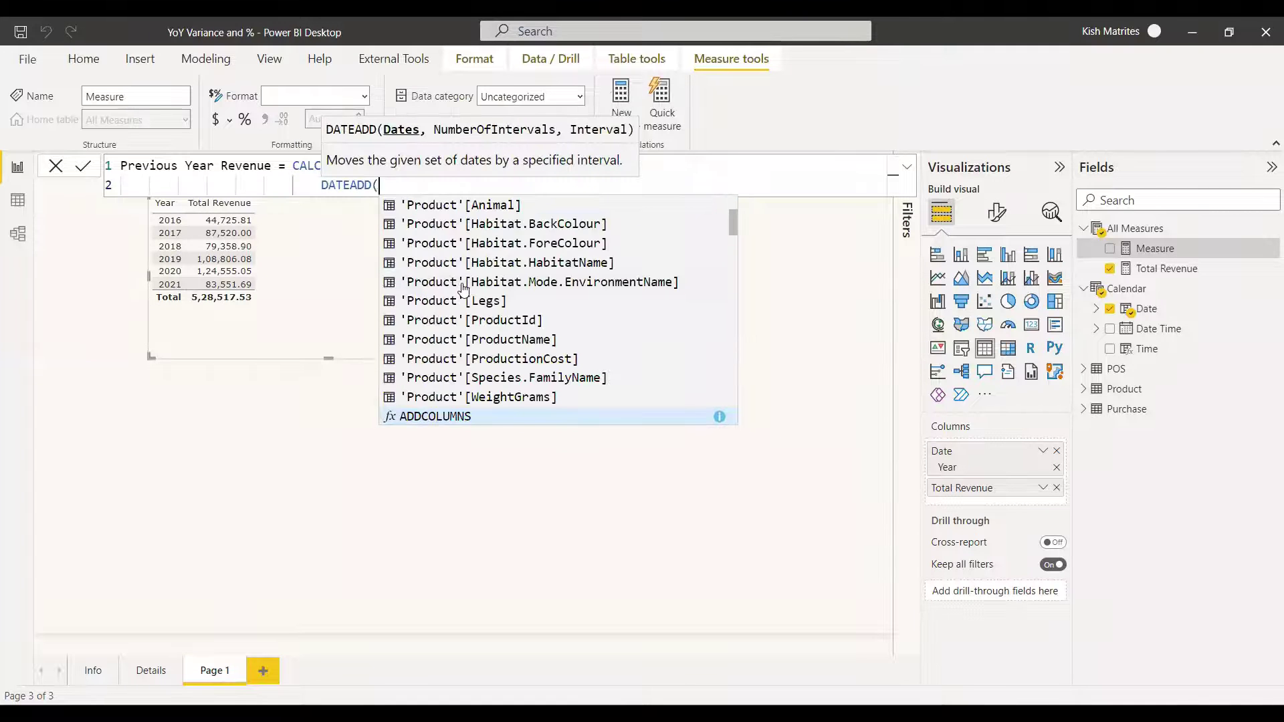
{"action": "type", "text": "'Calendar'[Date],"}
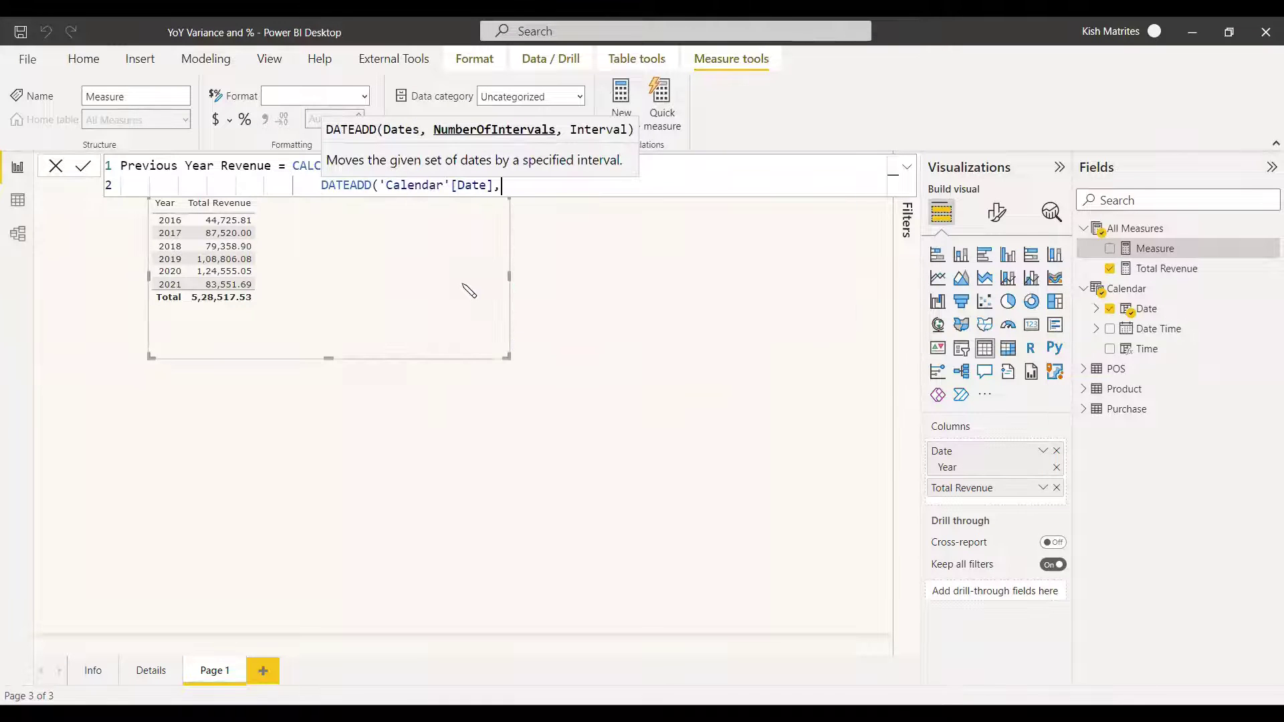
{"action": "type", "text": "-1,"}
{"action": "key", "text": "Down"}
{"action": "key", "text": "Down"}
{"action": "key", "text": "Down"}
{"action": "type", "text": "YEAR"}
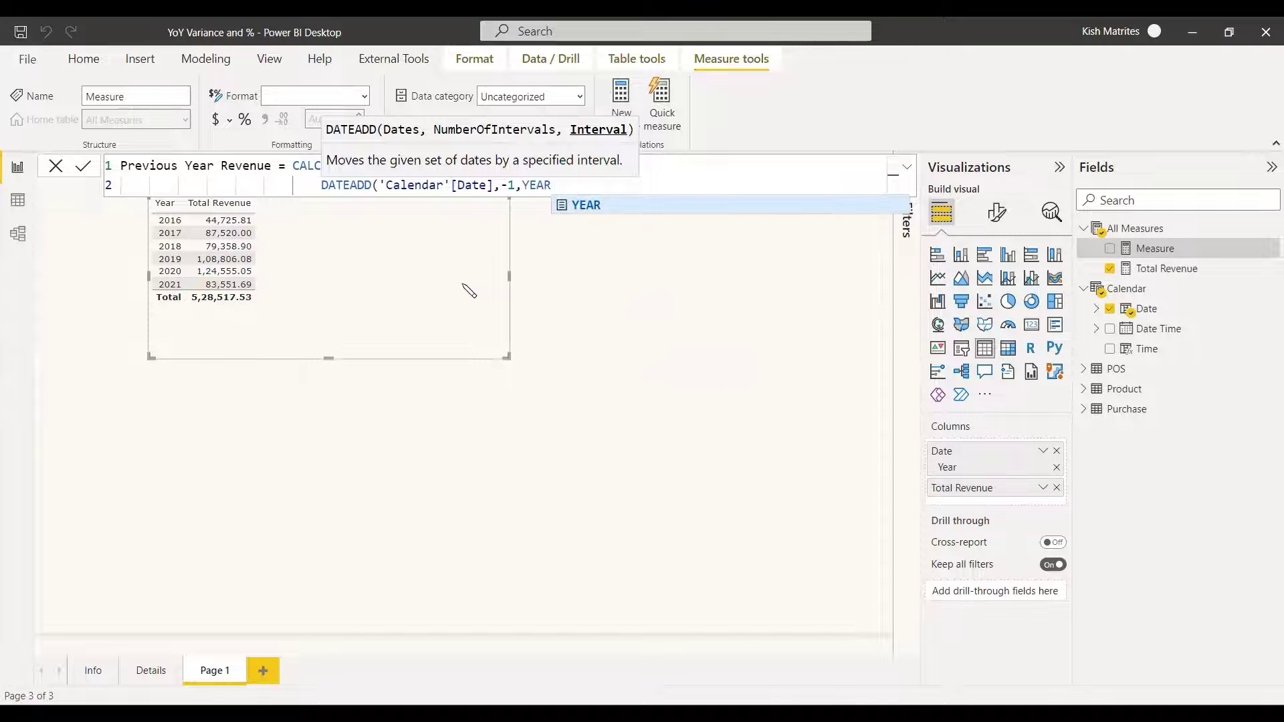
{"action": "key", "text": "Return"}
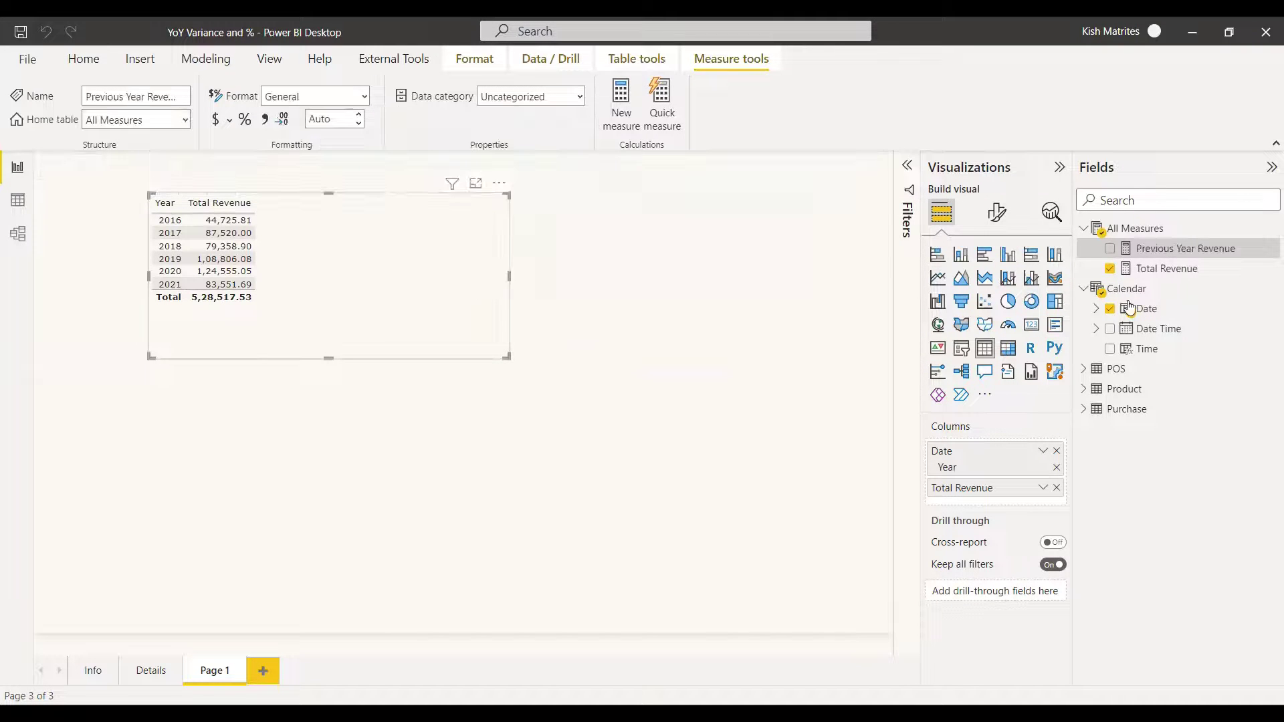
{"action": "left_click", "coordinate": [1111, 249]}
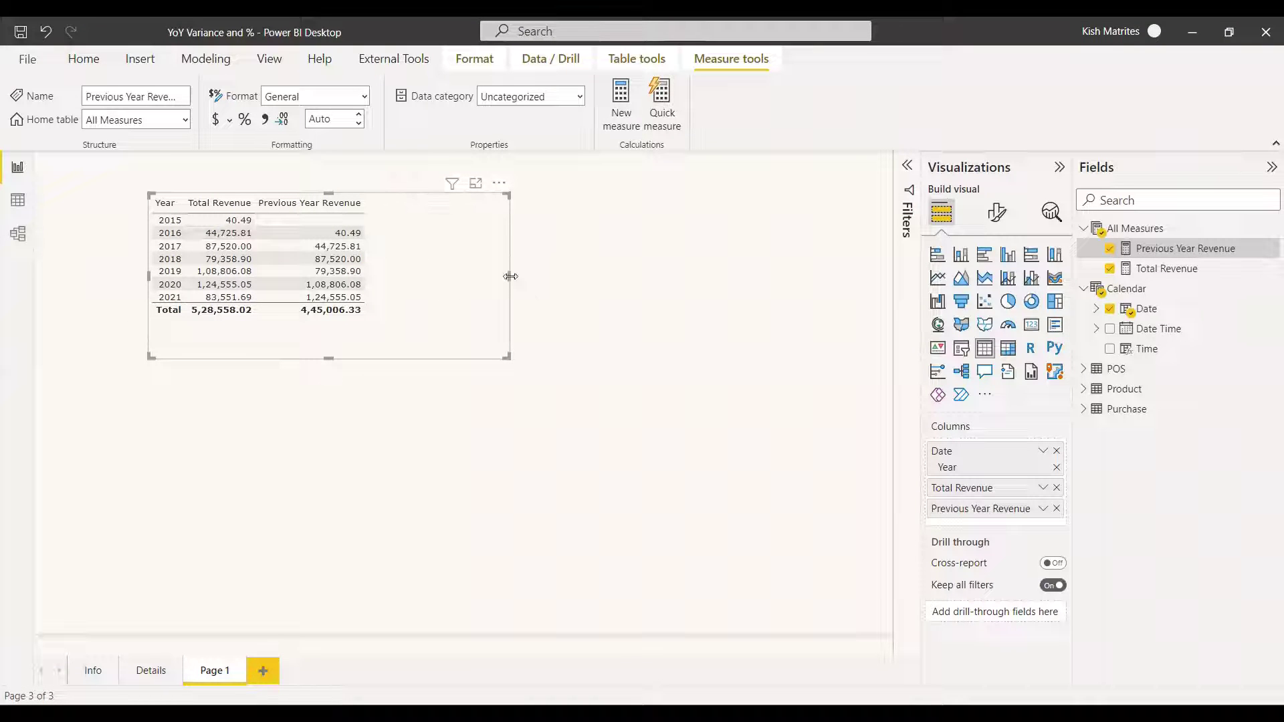
{"action": "left_click_drag", "start_coordinate": [507, 275], "coordinate": [604, 284]}
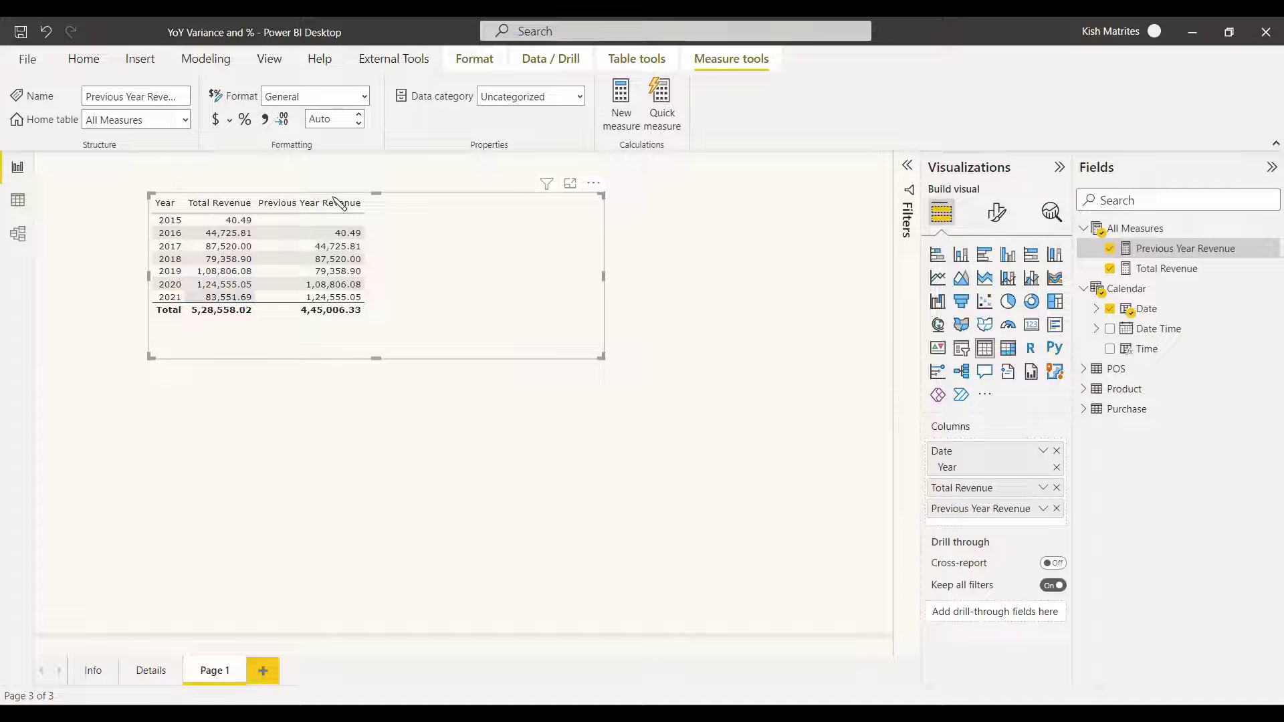
Step: Create the measure YoY Variance = [Total Revenue] - [Previous Year Revenue] in All Measures
{"action": "right_click", "coordinate": [1142, 238]}
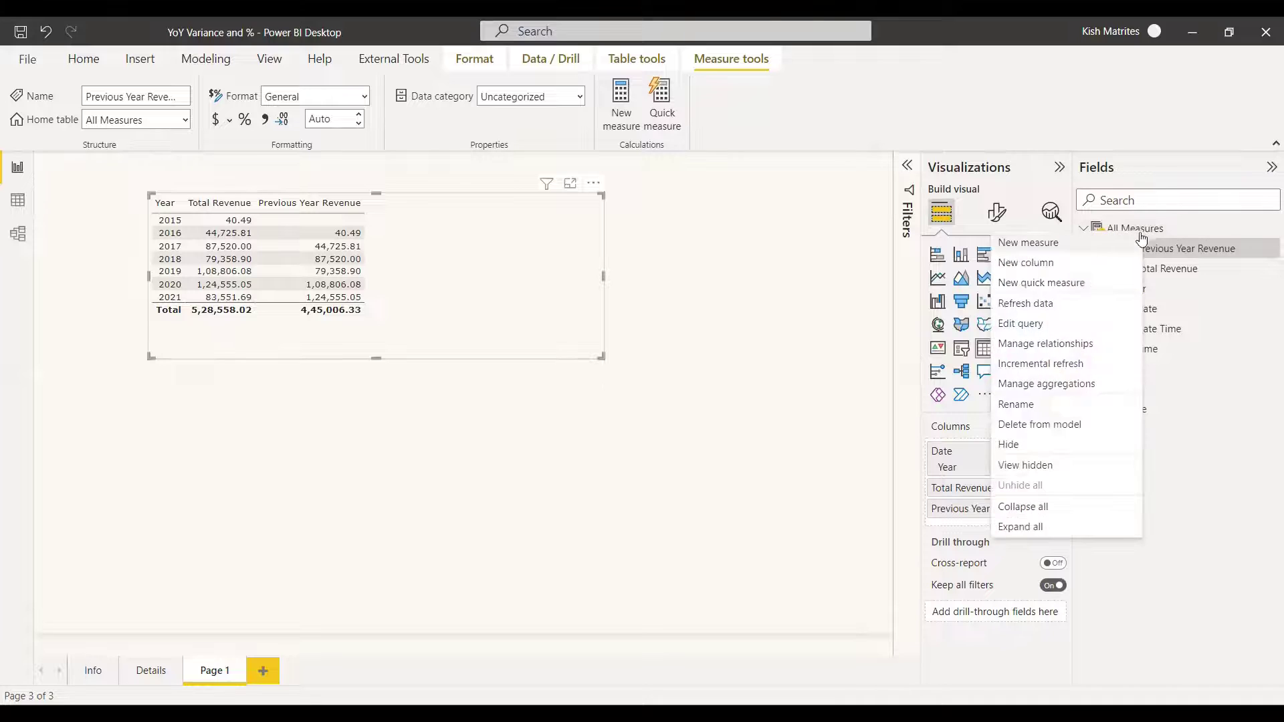
{"action": "left_click", "coordinate": [1070, 252]}
{"action": "type", "text": "YoY Variance = "}
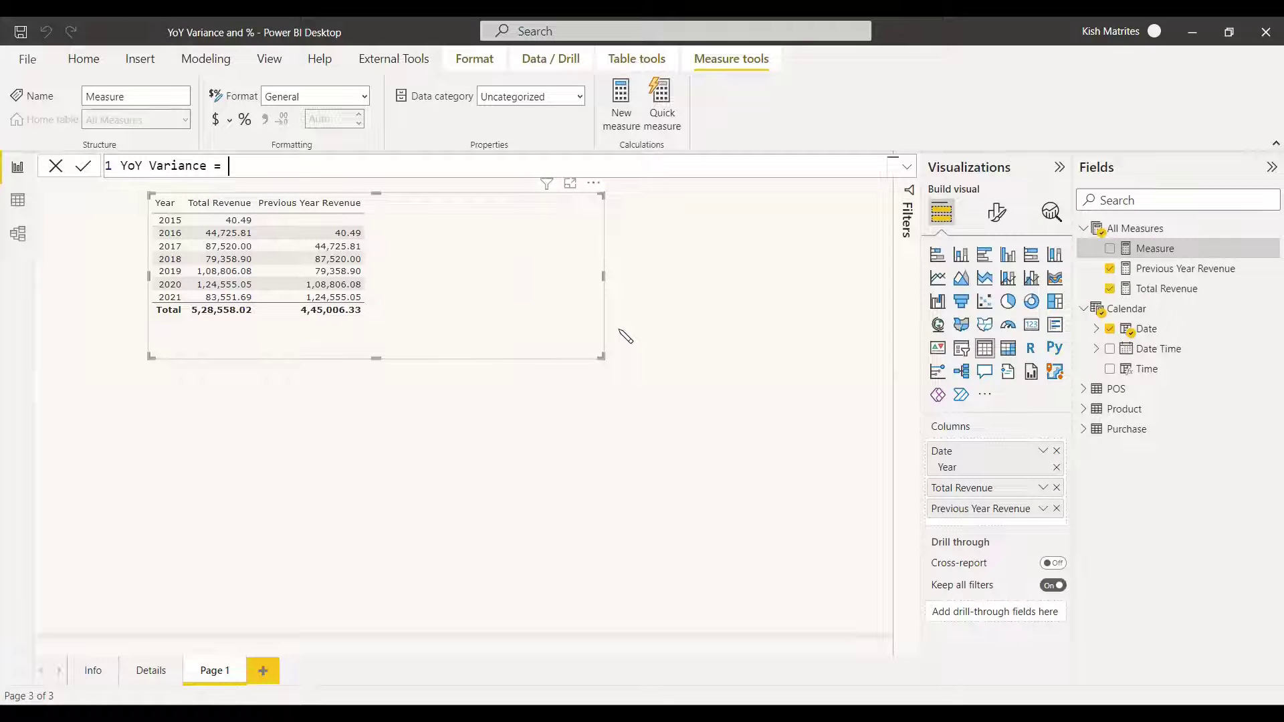
{"action": "type", "text": "Toal"}
{"action": "key", "text": "Down"}
{"action": "key", "text": "Down"}
{"action": "key", "text": "Down"}
{"action": "key", "text": "Down"}
{"action": "key", "text": "Tab"}
{"action": "type", "text": "- [Prev"}
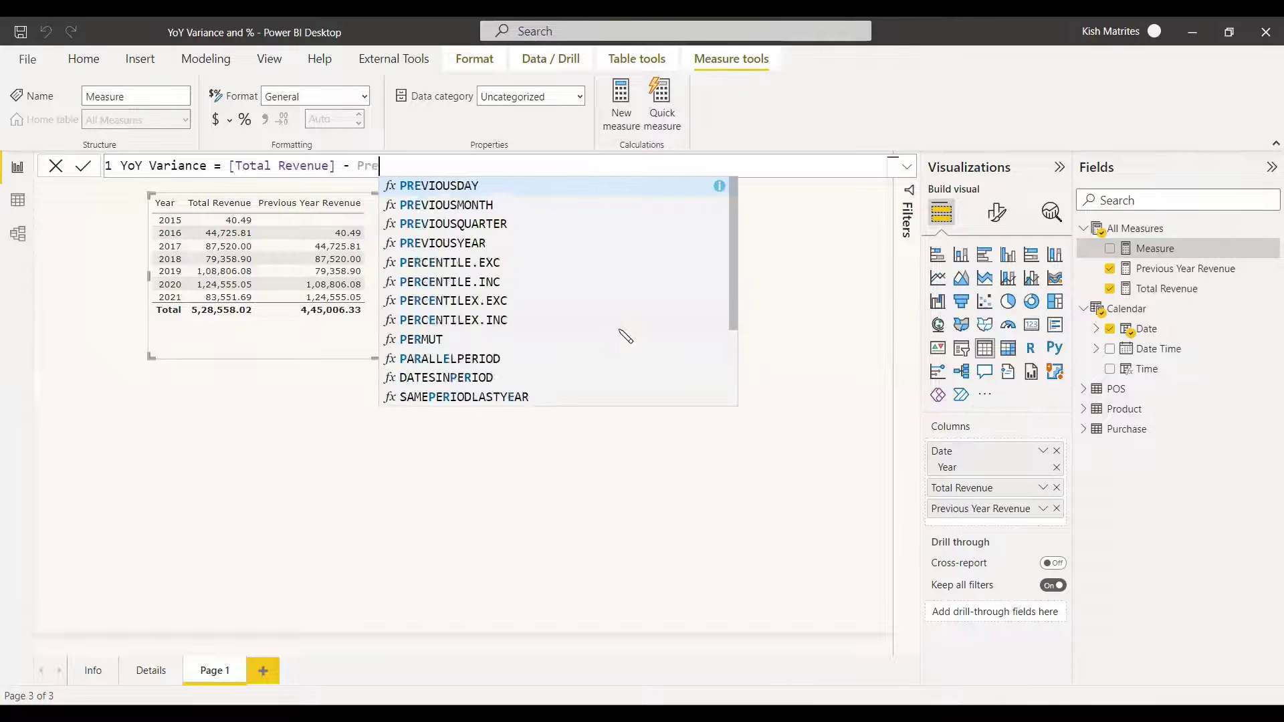
{"action": "key", "text": "Tab"}
{"action": "key", "text": "Return"}
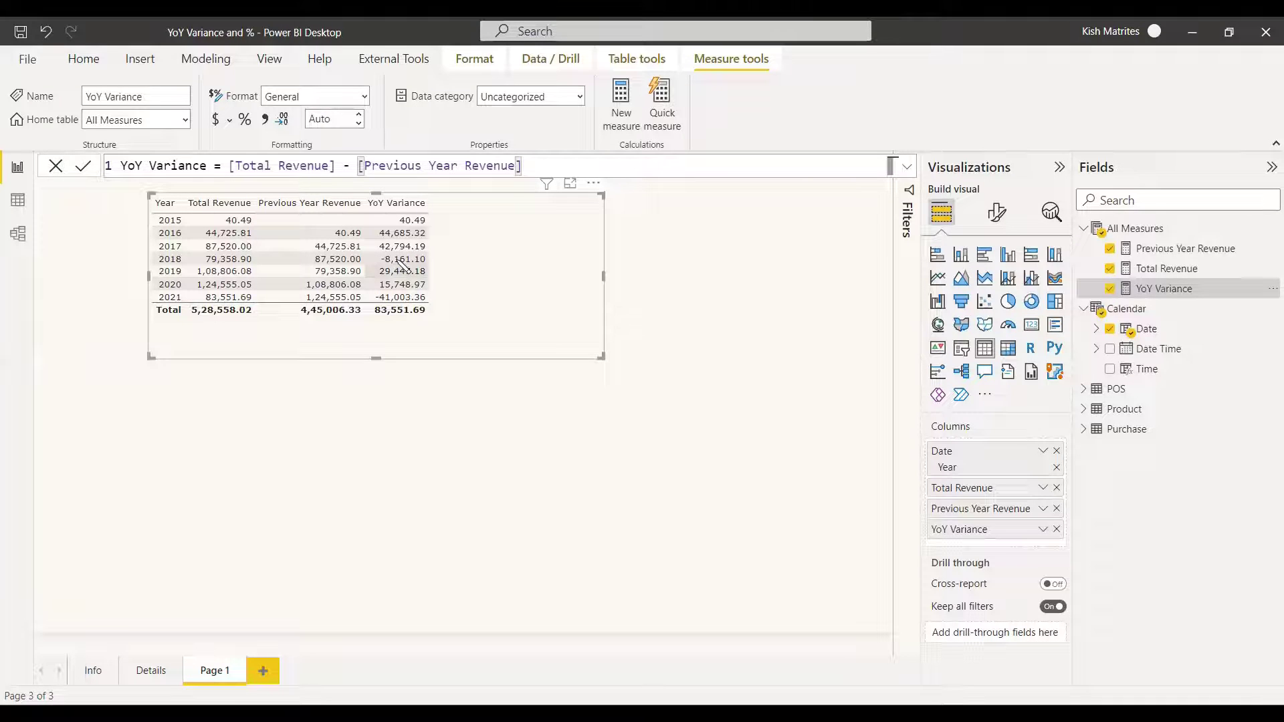
Step: Deselect the table visual, reselect it, then deselect it again
{"action": "key", "text": "Escape"}
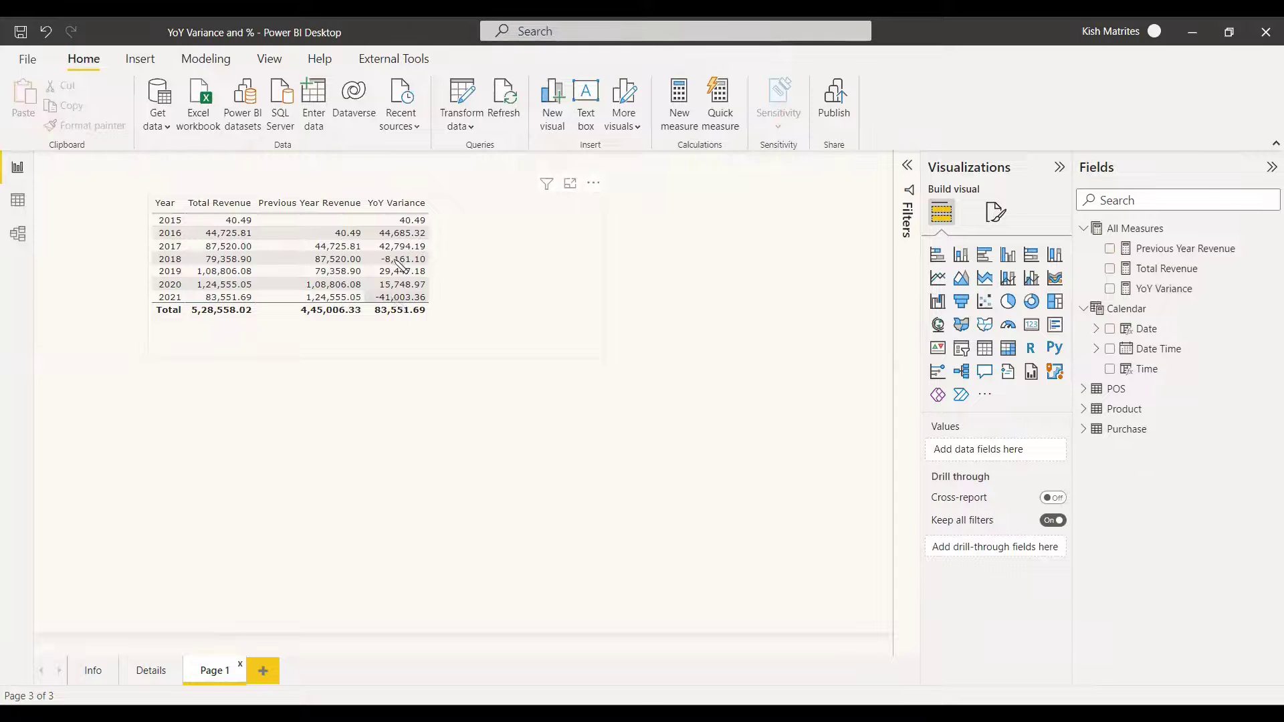
{"action": "left_click", "coordinate": [400, 292]}
{"action": "key", "text": "Escape"}
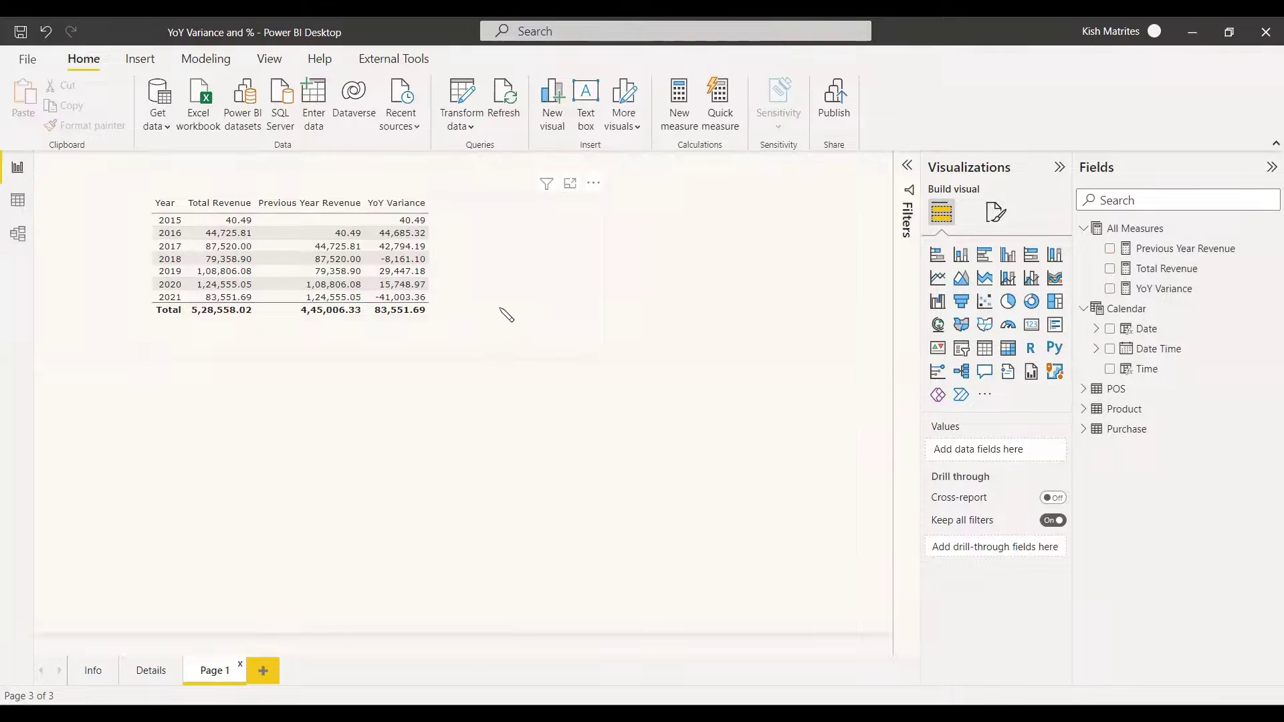
Step: Create the measure YoY Variance % = DIVIDE([YoY Variance],[Previous Year Revenue]) in All Measures
{"action": "right_click", "coordinate": [1124, 238]}
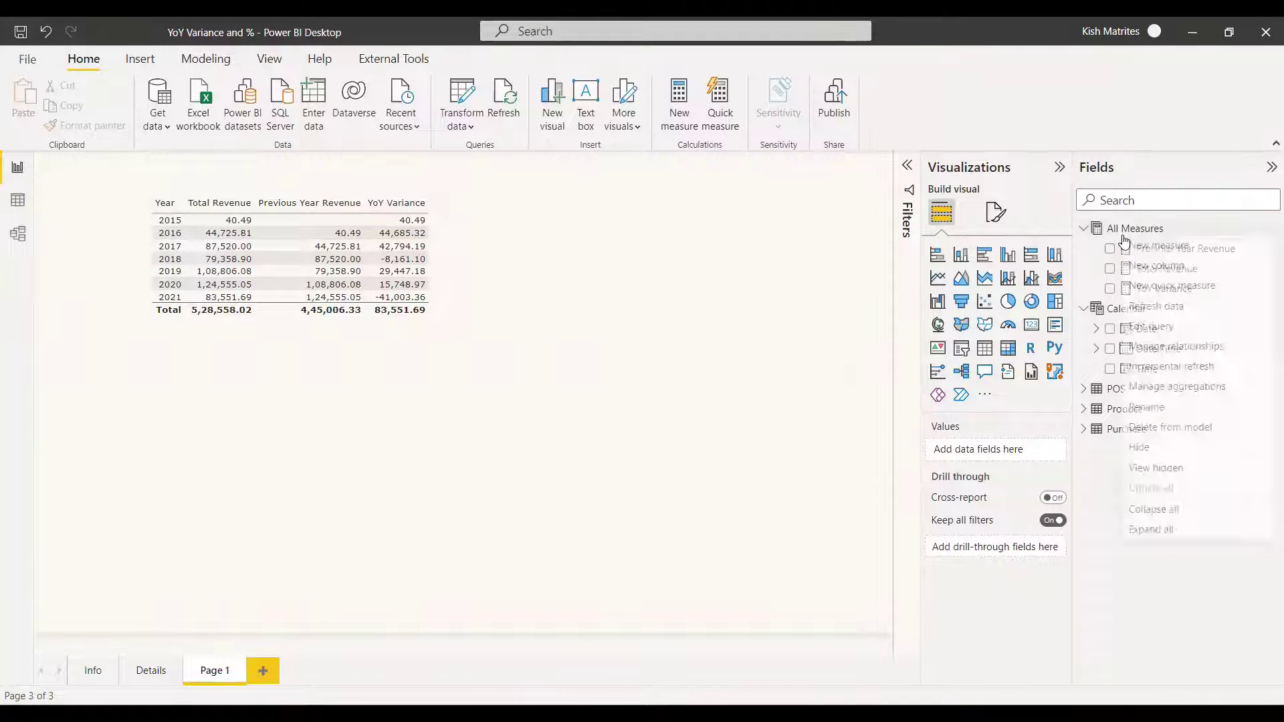
{"action": "left_click", "coordinate": [1125, 245]}
{"action": "type", "text": "YoY Varia"}
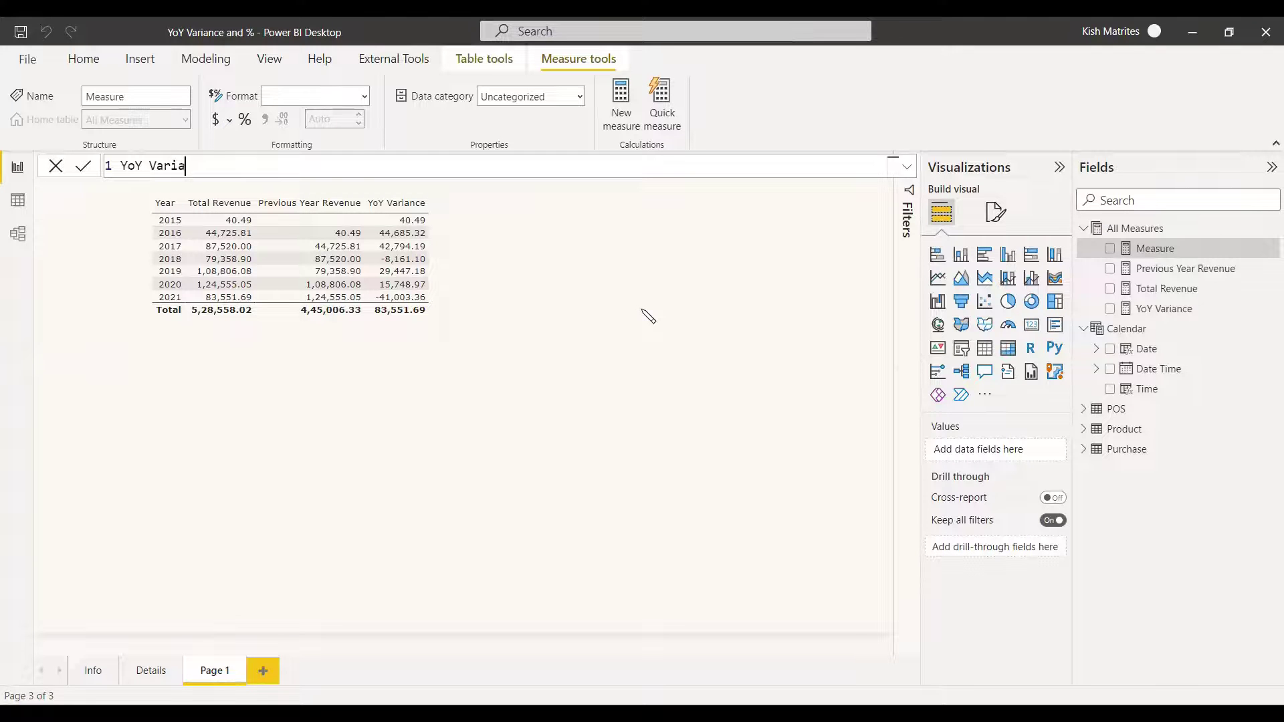
{"action": "type", "text": "nce % ="}
{"action": "key", "text": "shift+Return"}
{"action": "type", "text": "DIVIDE(Yoy"}
{"action": "key", "text": "Tab"}
{"action": "type", "text": ",P"}
{"action": "key", "text": "Tab"}
{"action": "type", "text": ")"}
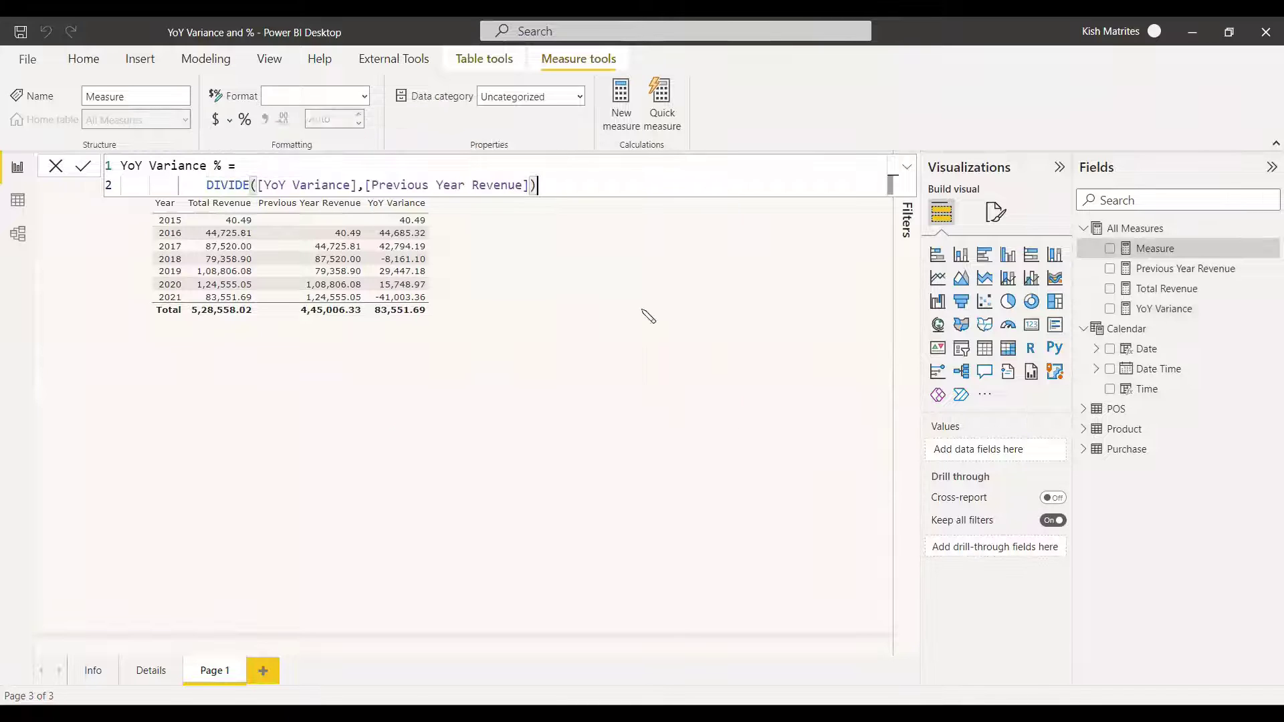
{"action": "key", "text": "Return"}
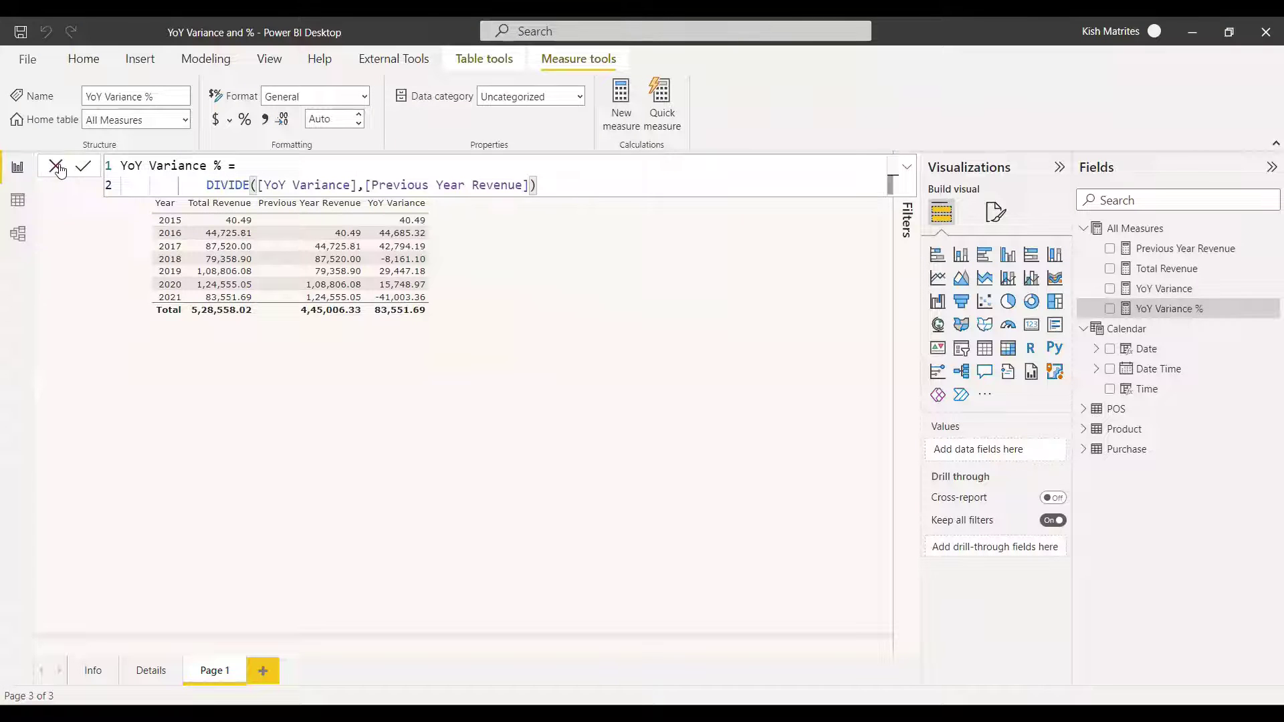
Step: Format YoY Variance % as a percentage and add it to the table
{"action": "left_click", "coordinate": [244, 120]}
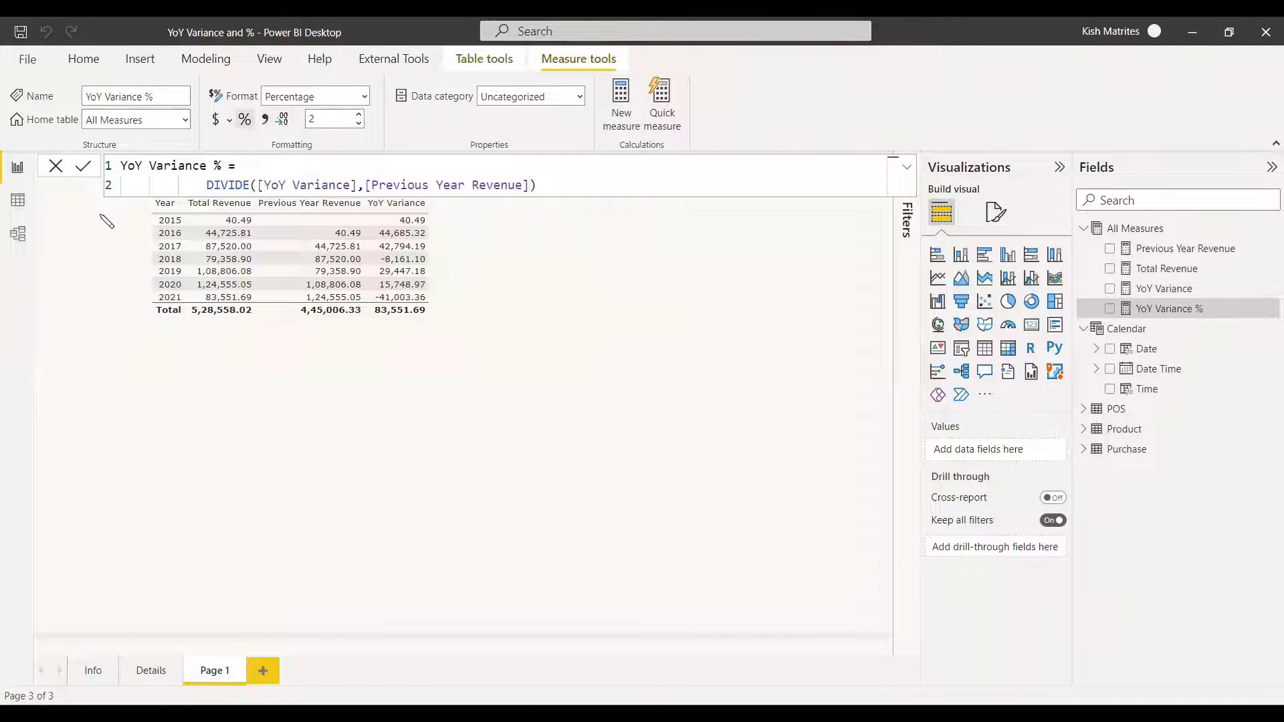
{"action": "left_click", "coordinate": [56, 167]}
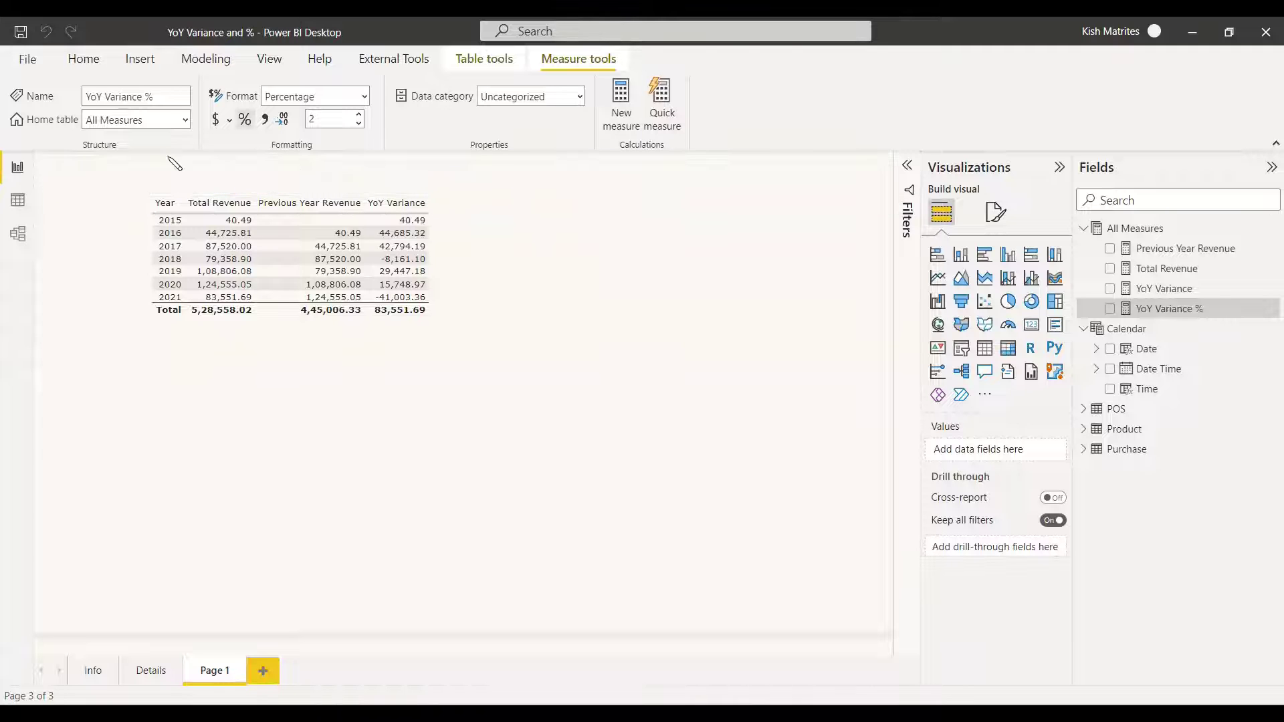
{"action": "left_click", "coordinate": [1110, 309]}
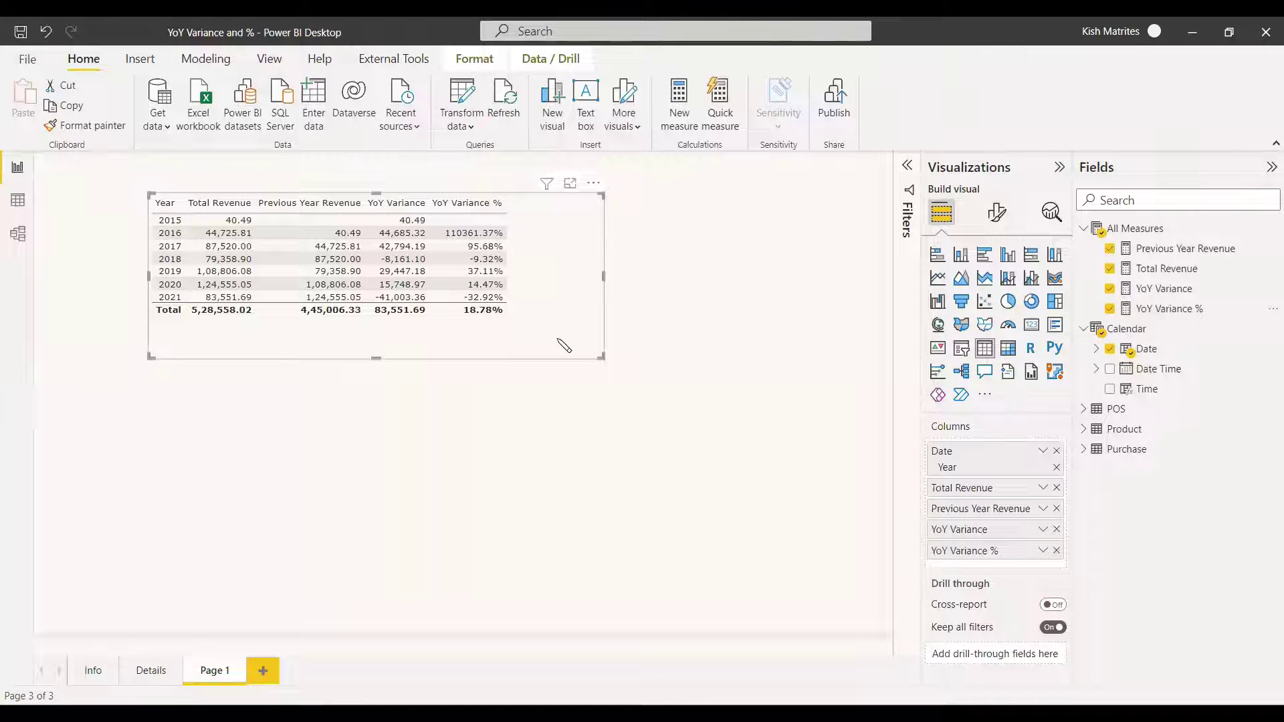
Step: Add a column chart below the table plotting YoY Variance % by Year only
{"action": "left_click", "coordinate": [735, 307]}
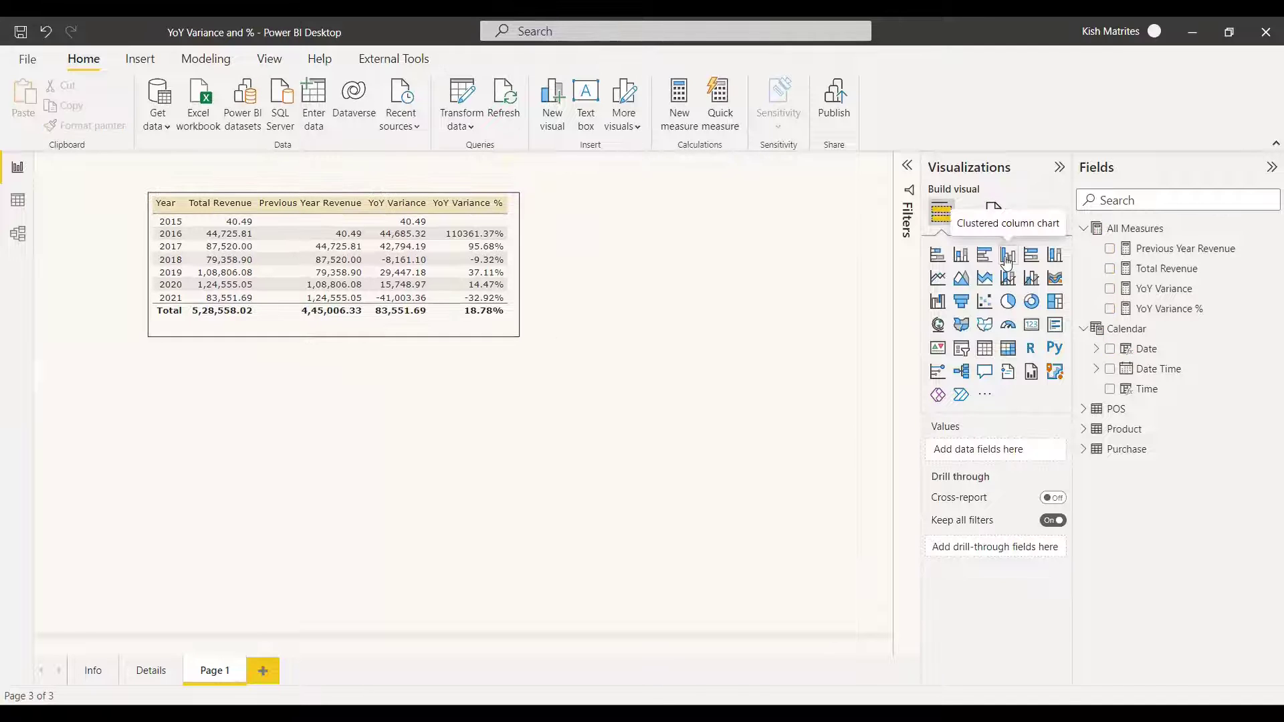
{"action": "left_click", "coordinate": [1008, 256]}
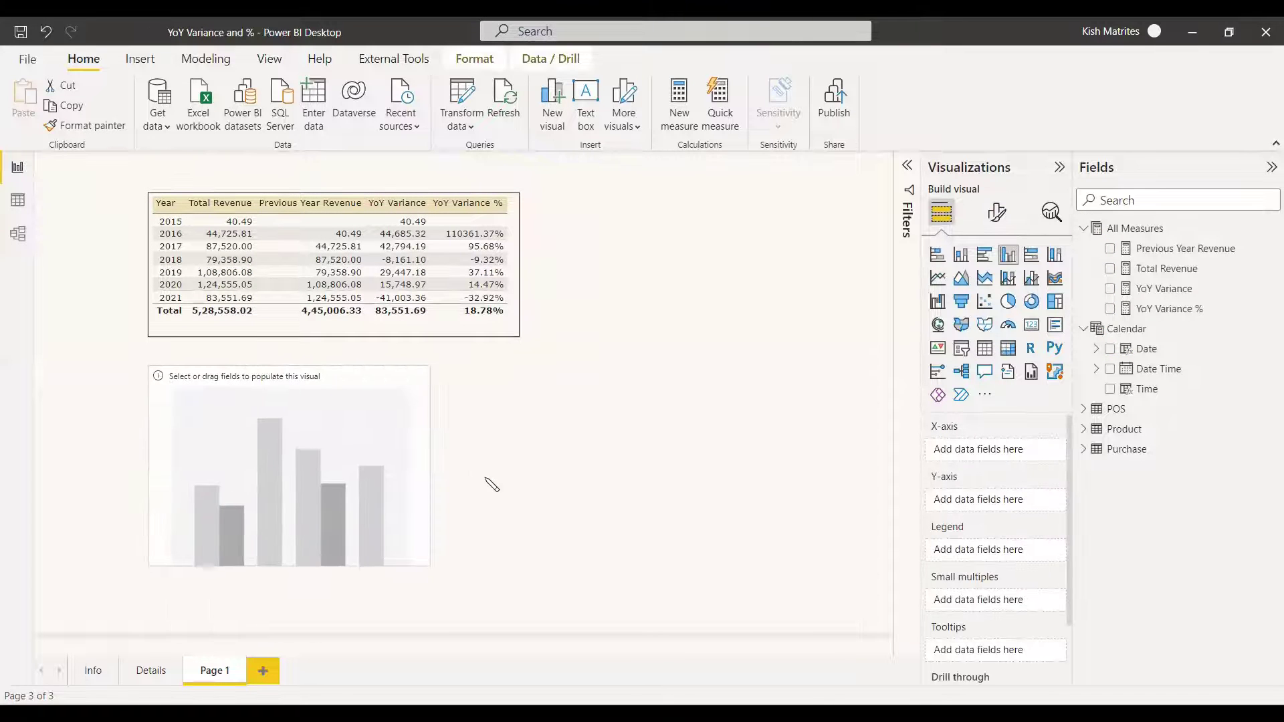
{"action": "left_click_drag", "start_coordinate": [541, 490], "coordinate": [519, 493]}
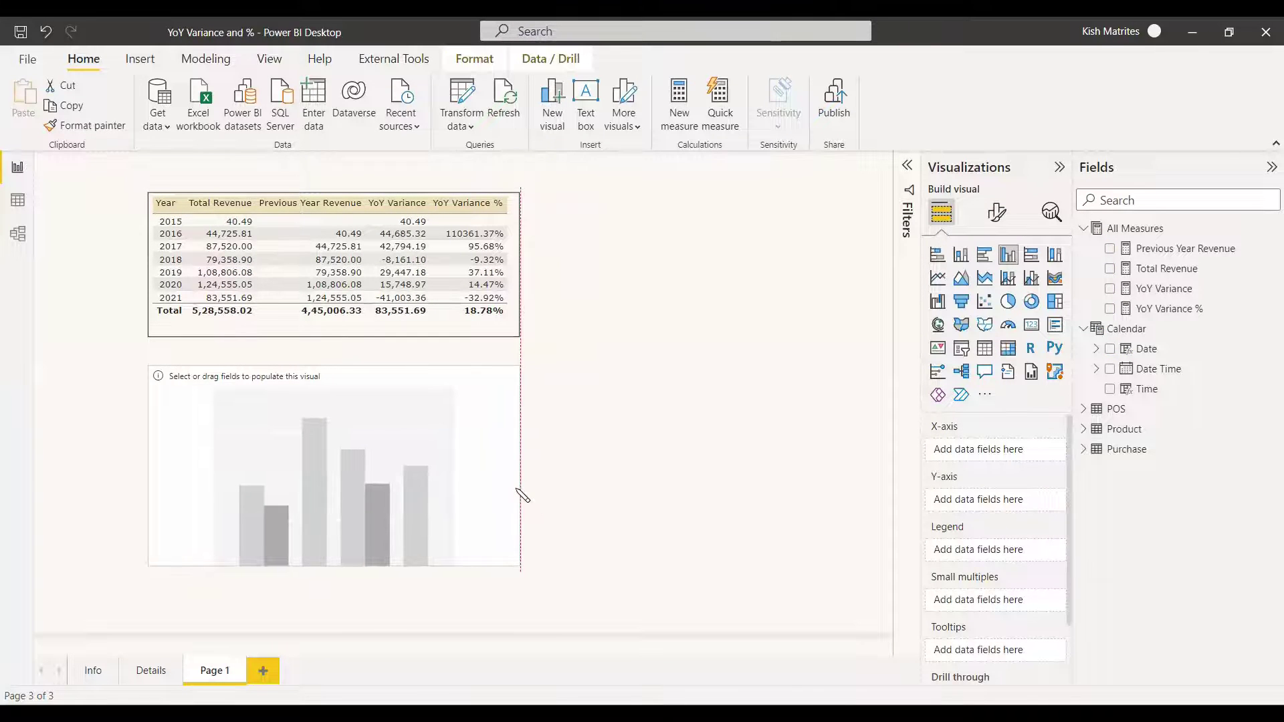
{"action": "left_click", "coordinate": [1110, 351]}
{"action": "left_click", "coordinate": [1057, 483]}
{"action": "left_click", "coordinate": [1057, 483]}
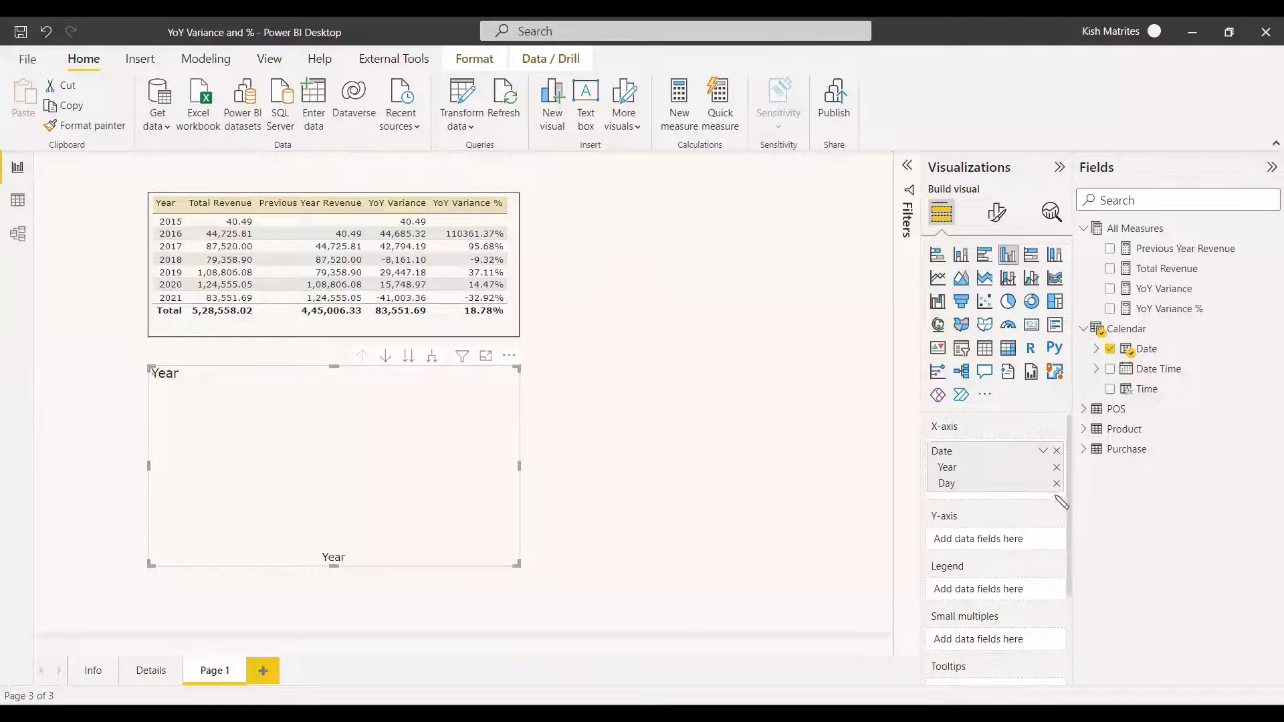
{"action": "left_click", "coordinate": [1057, 483]}
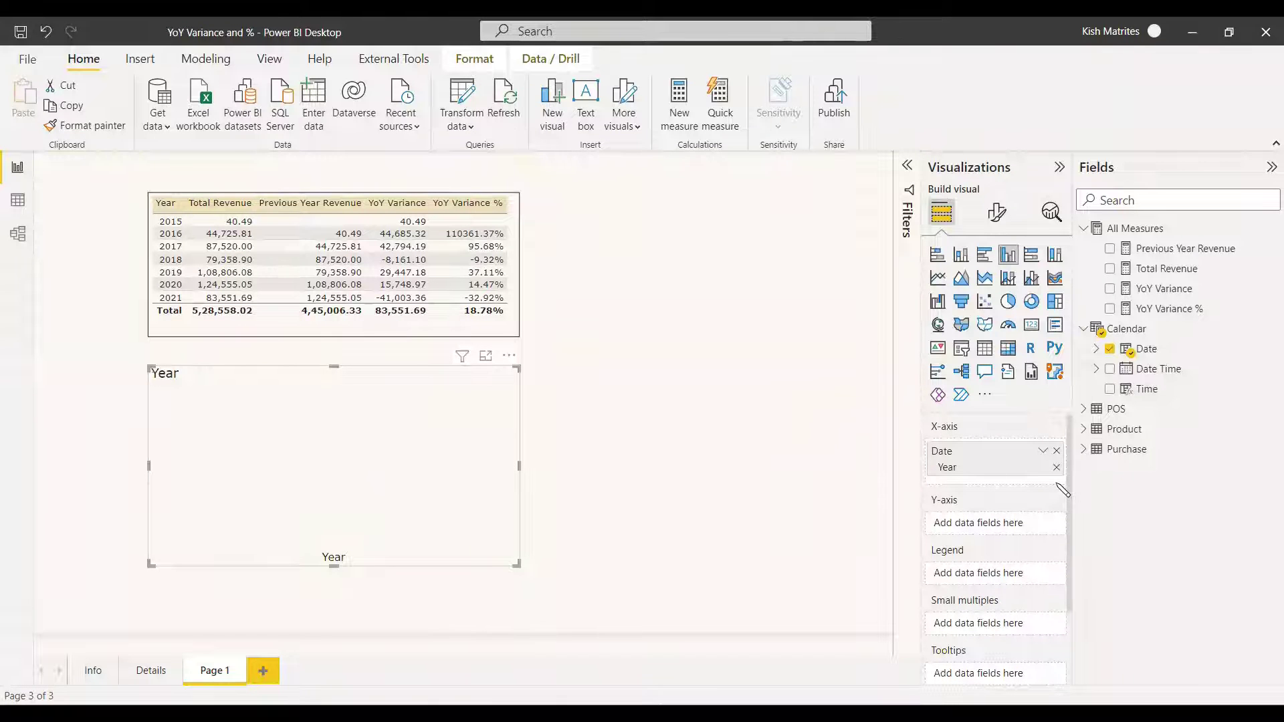
{"action": "left_click", "coordinate": [1110, 310]}
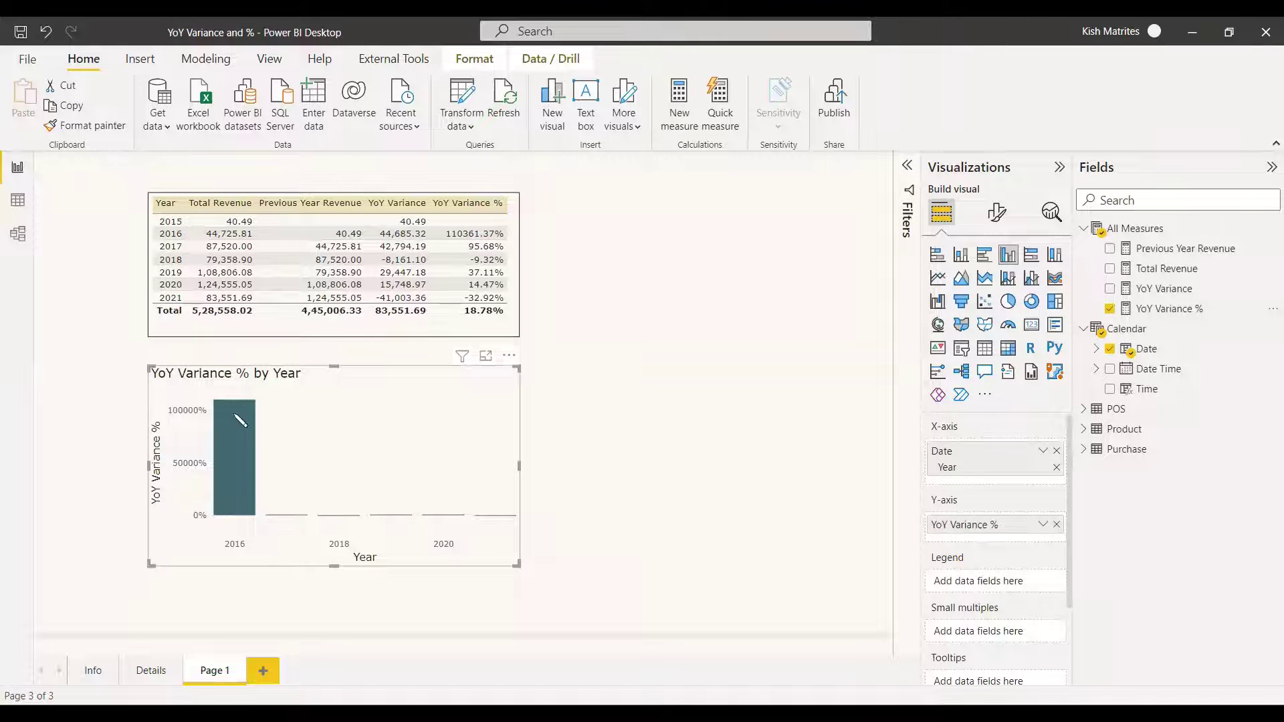
Step: Exclude the 2016 outlier bar from the column chart
{"action": "mouse_move", "coordinate": [237, 493]}
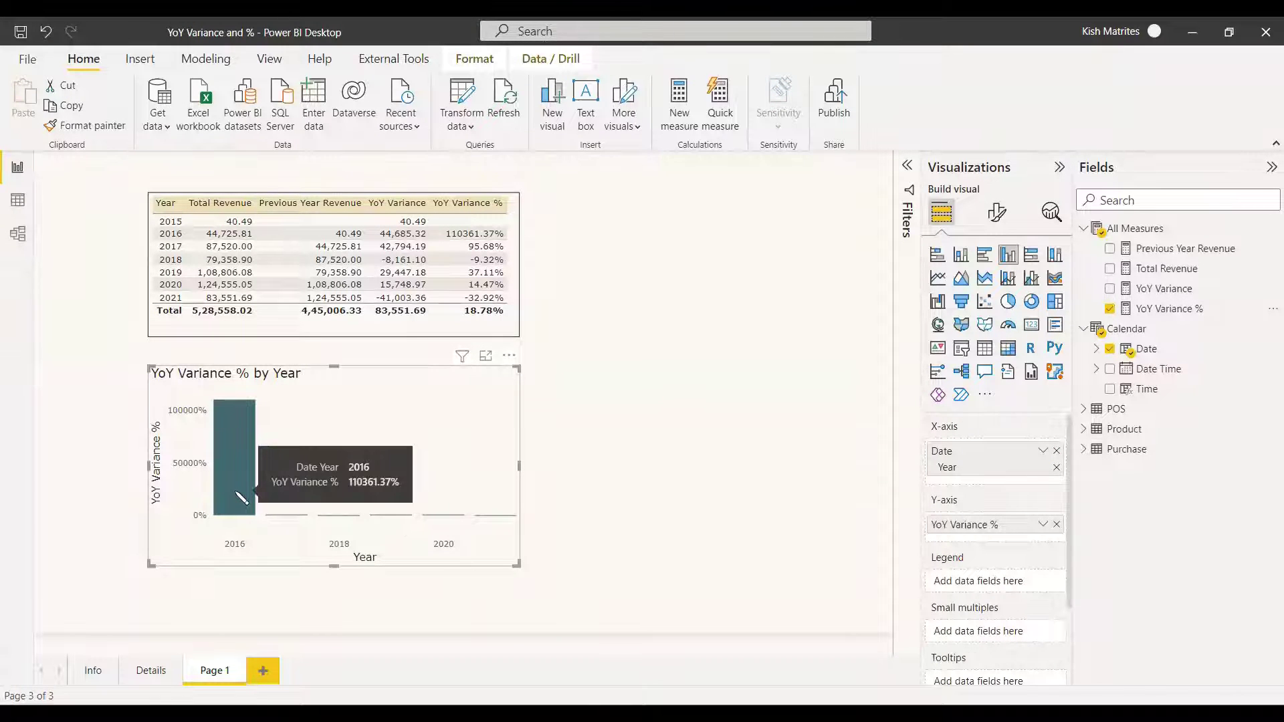
{"action": "right_click", "coordinate": [238, 439]}
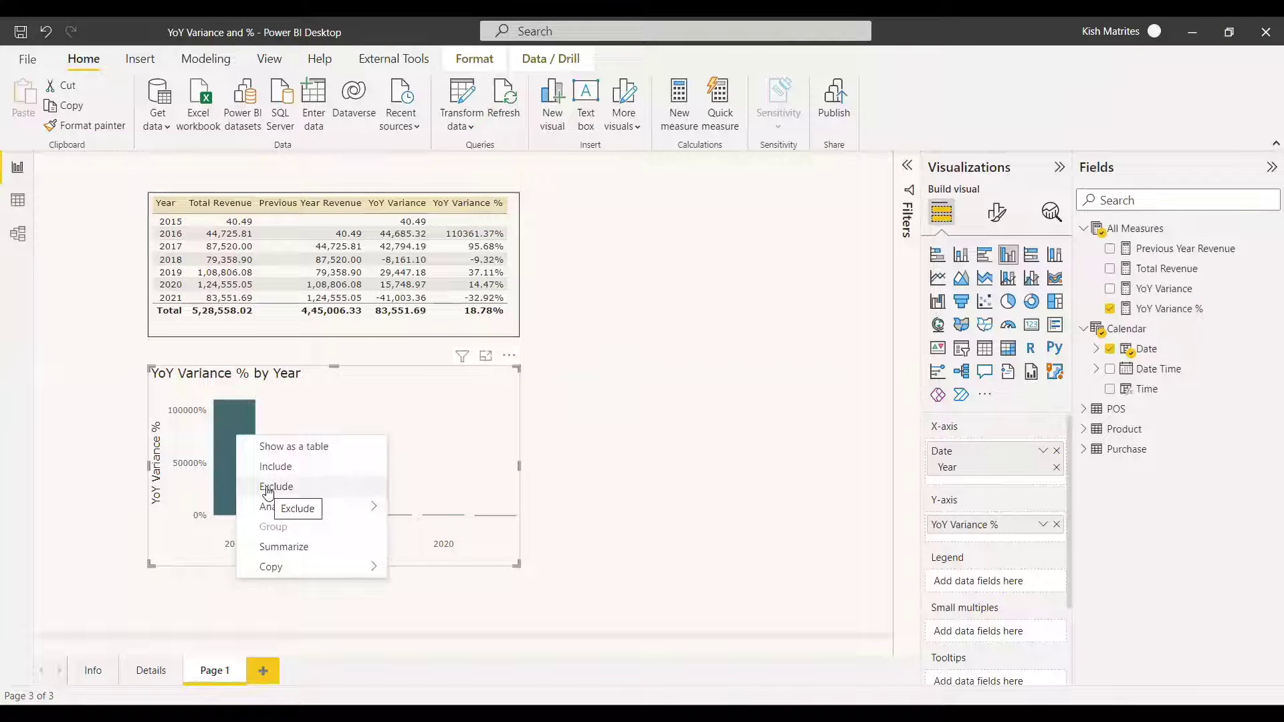
{"action": "left_click", "coordinate": [269, 487]}
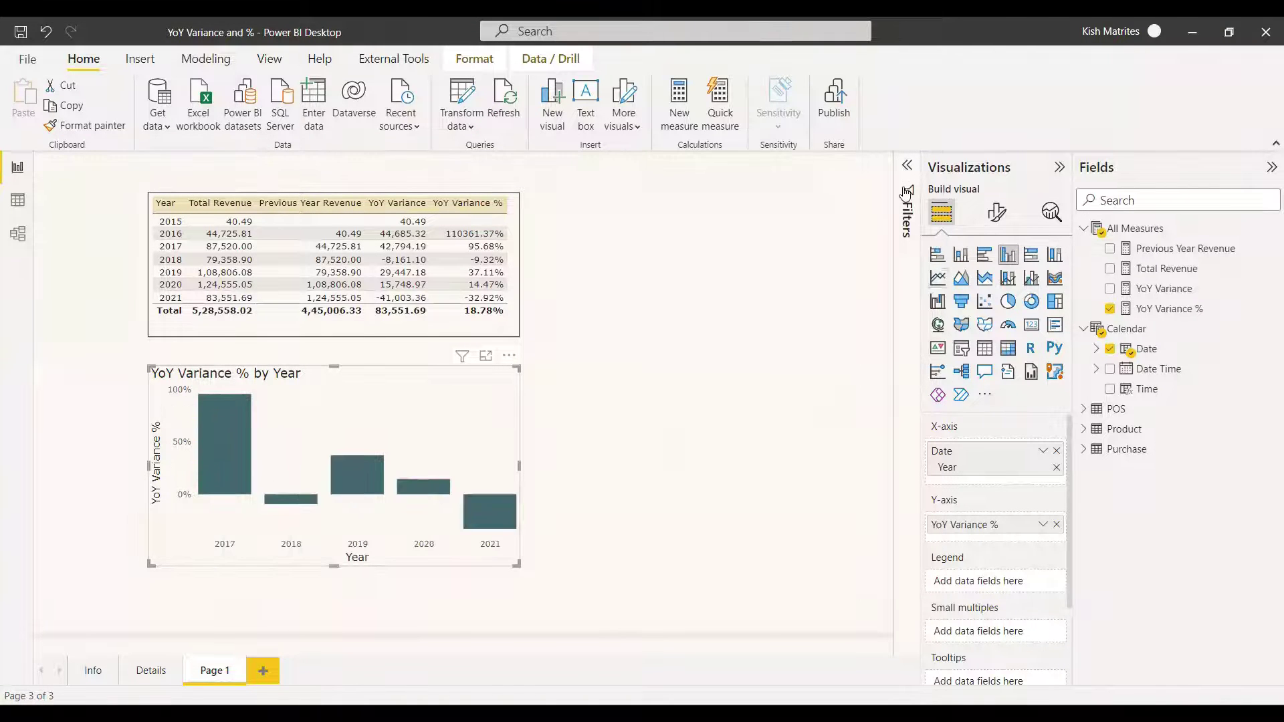
Step: Check the 2016 exclusion filter, turn on chart data labels, and expand the column colours
{"action": "left_click", "coordinate": [908, 167]}
{"action": "left_click", "coordinate": [997, 212]}
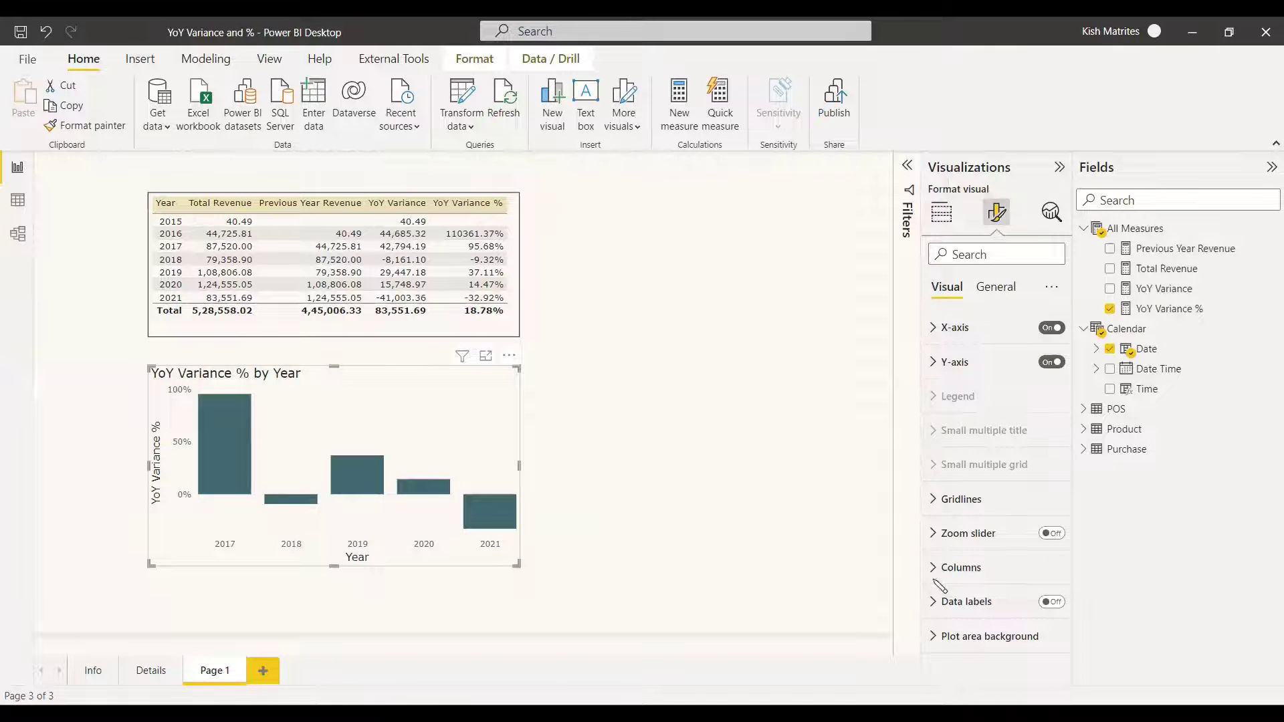
{"action": "left_click", "coordinate": [1059, 605]}
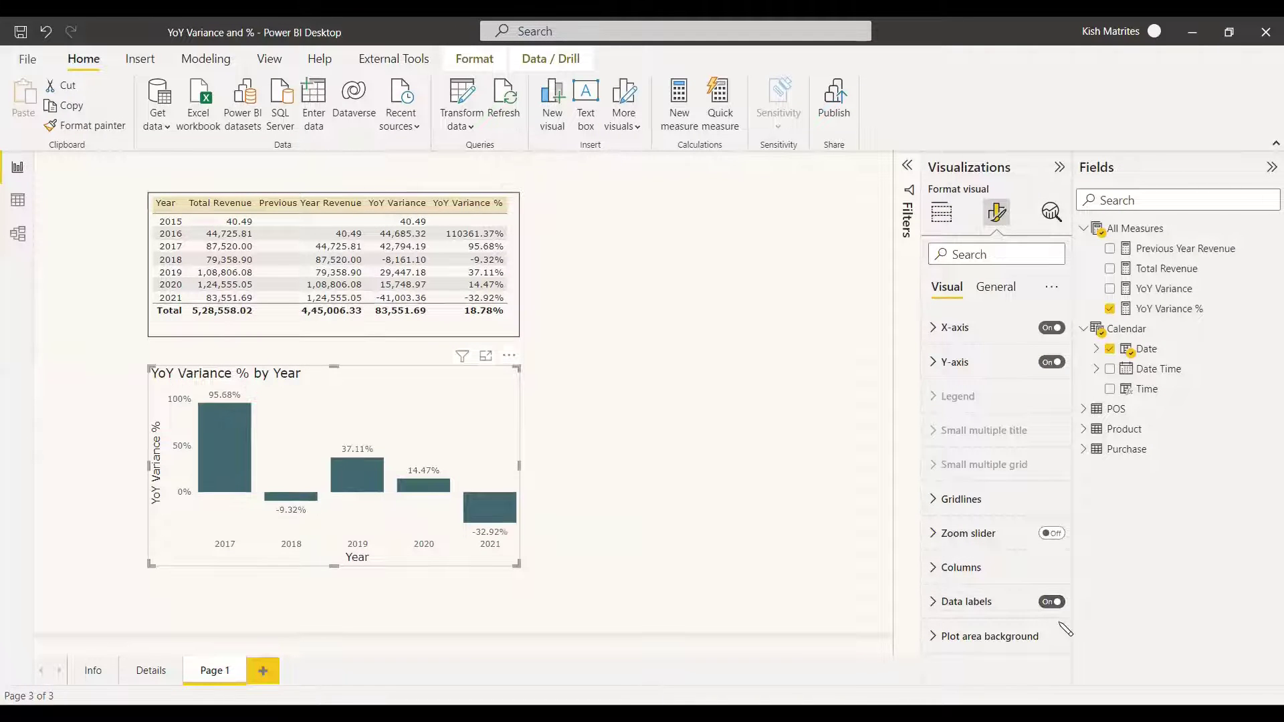
{"action": "left_click", "coordinate": [932, 572]}
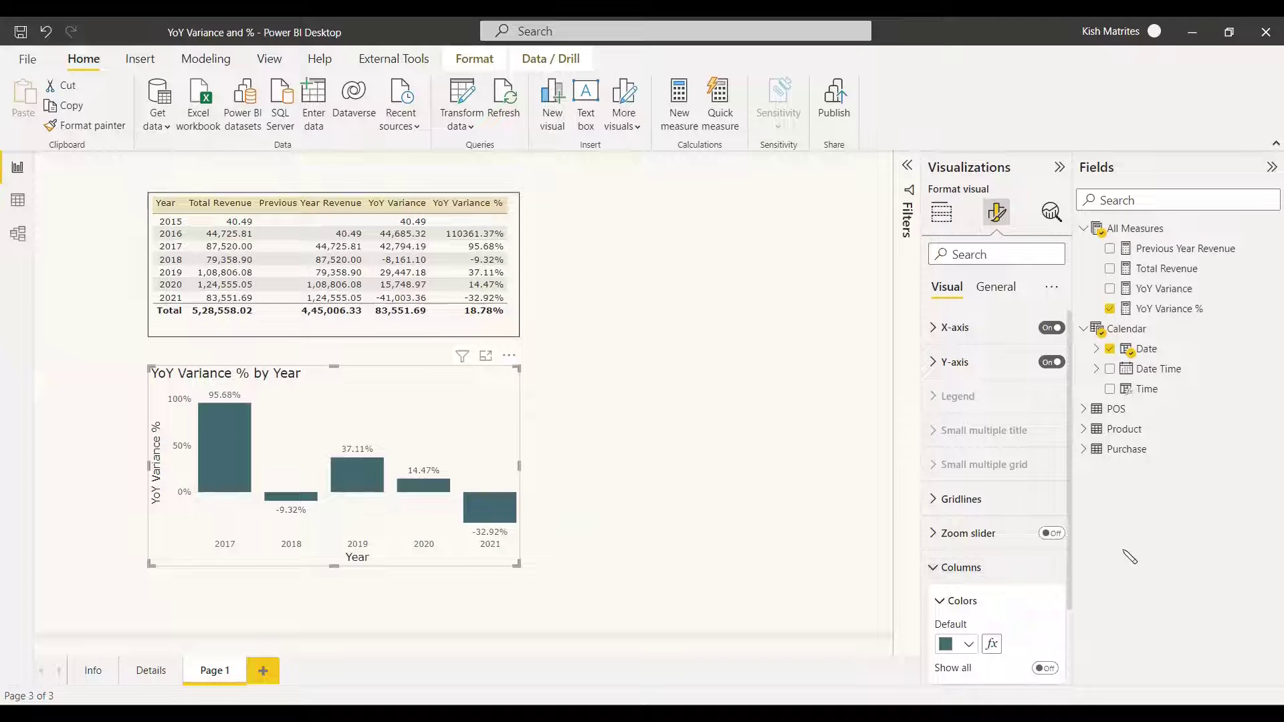
{"action": "scroll", "coordinate": [973, 554], "scroll_direction": "down", "scroll_amount": 3}
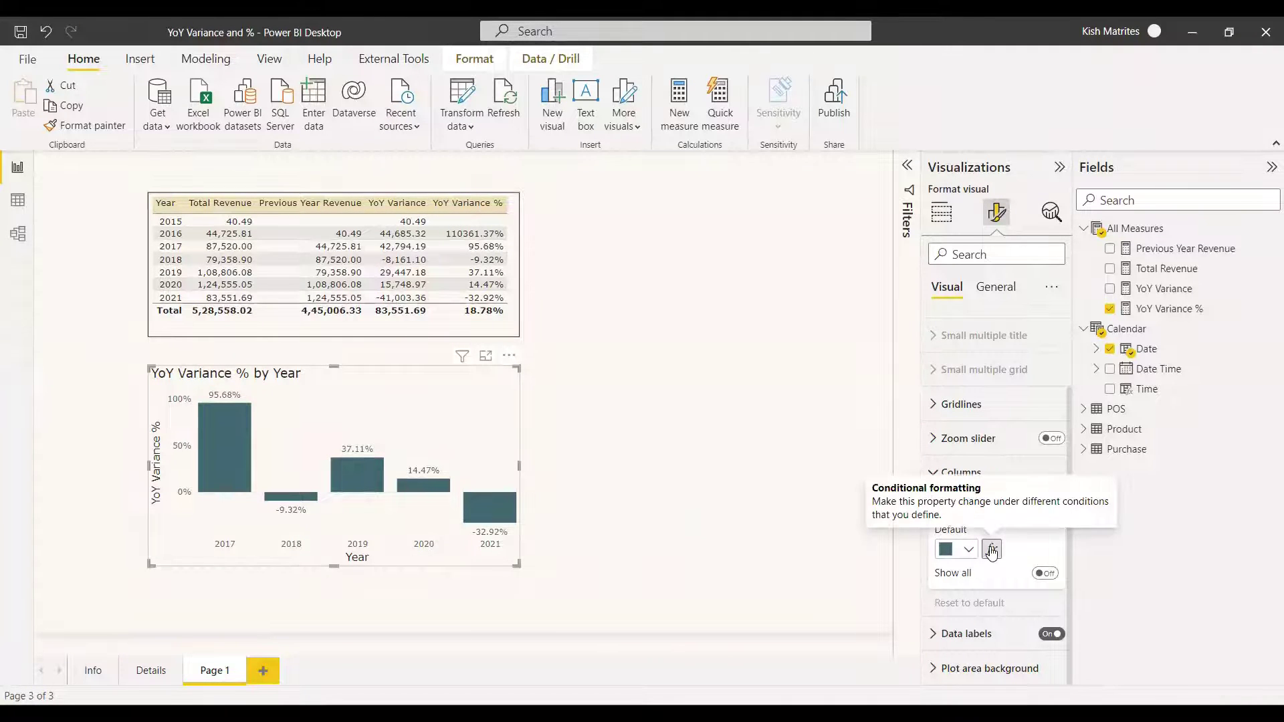
Step: Apply a gradient column colour based on YoY Variance %, keeping the default lowest and highest colours
{"action": "left_click", "coordinate": [992, 550]}
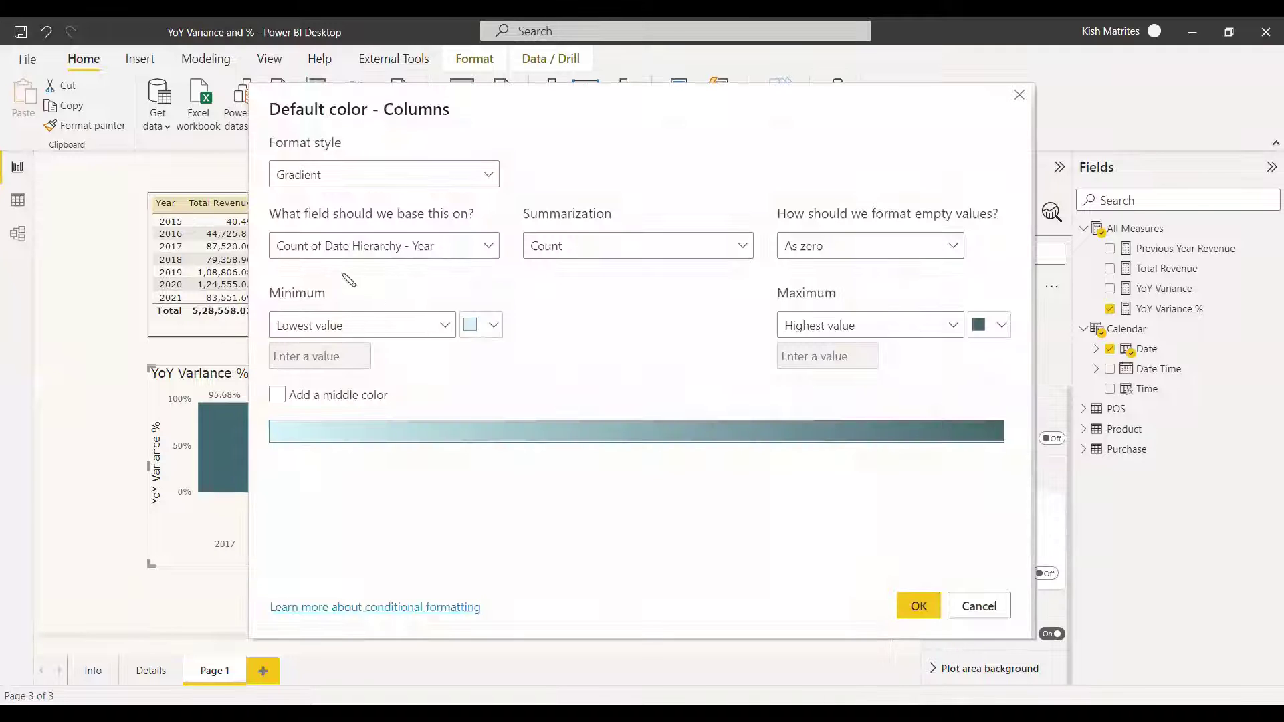
{"action": "left_click", "coordinate": [457, 249]}
{"action": "left_click", "coordinate": [290, 306]}
{"action": "left_click", "coordinate": [323, 384]}
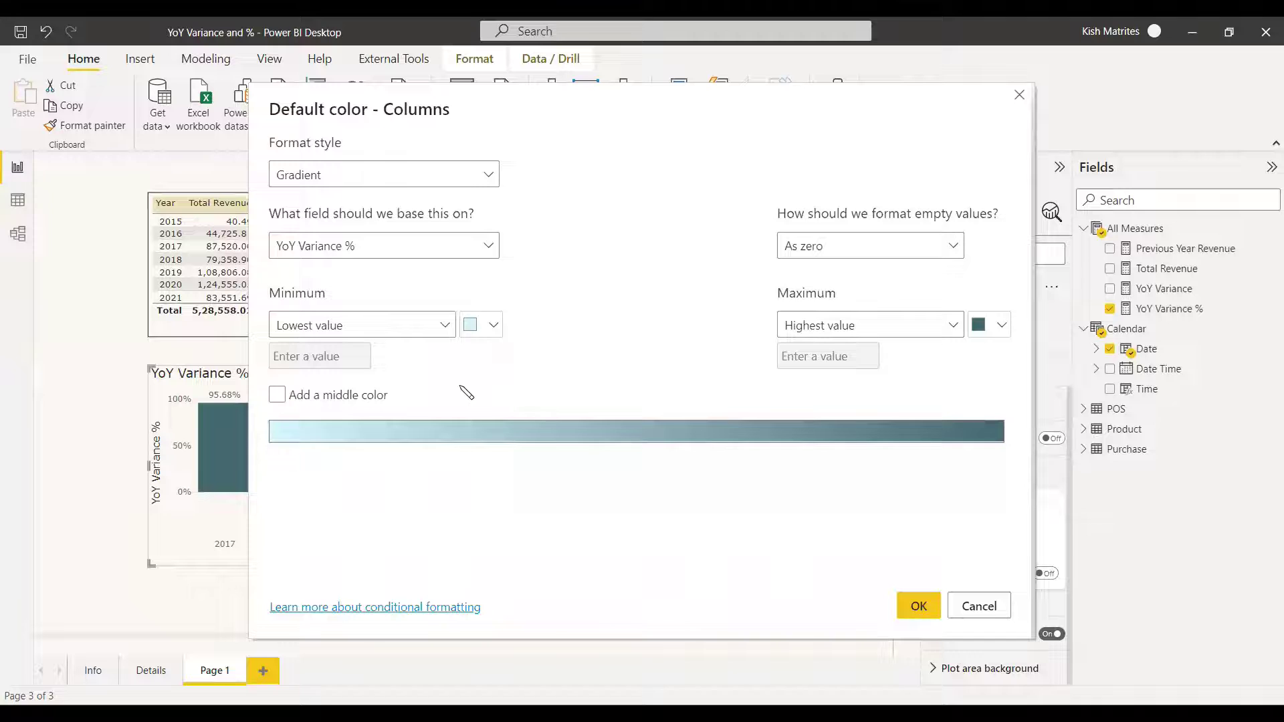
{"action": "left_click", "coordinate": [492, 325]}
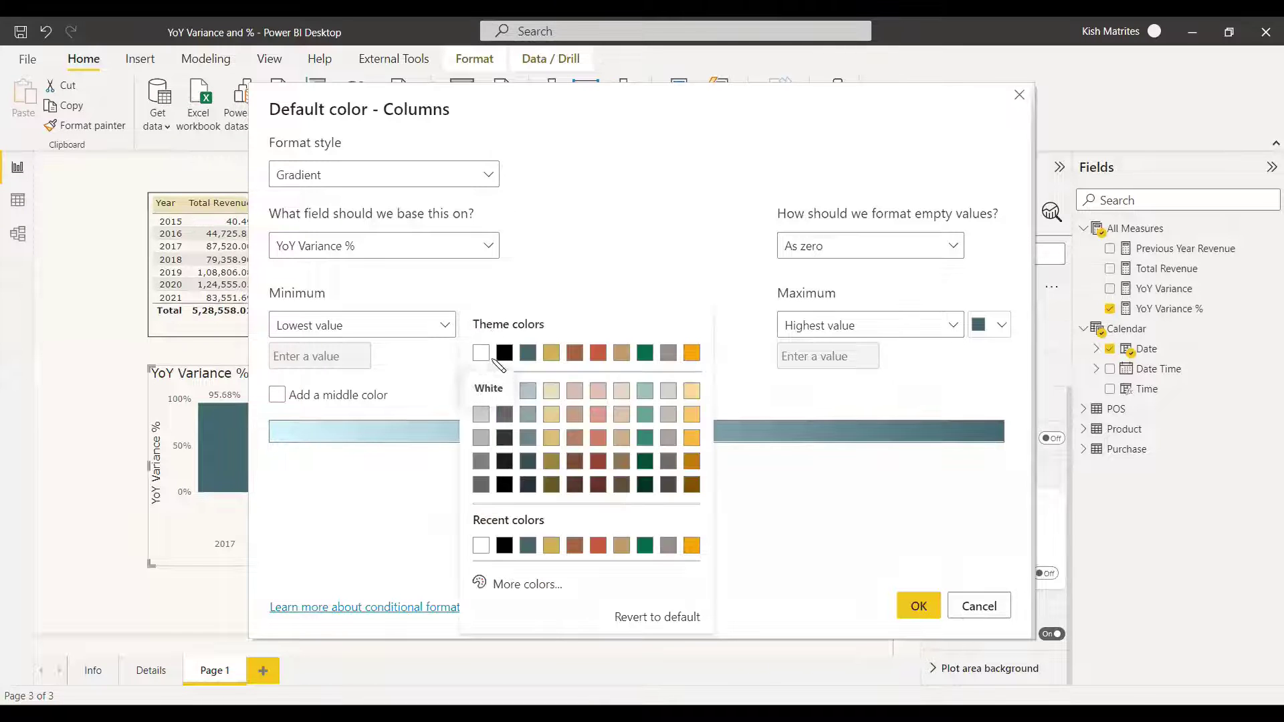
{"action": "left_click", "coordinate": [575, 272]}
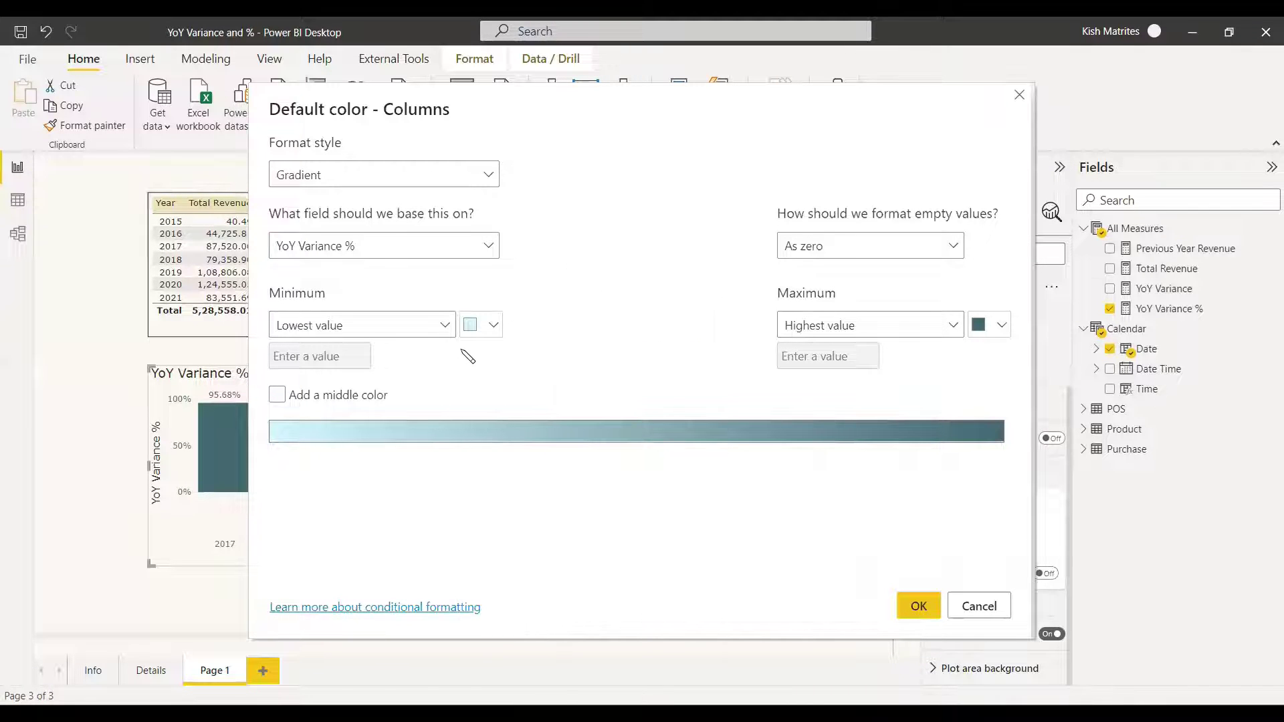
{"action": "left_click", "coordinate": [1001, 325]}
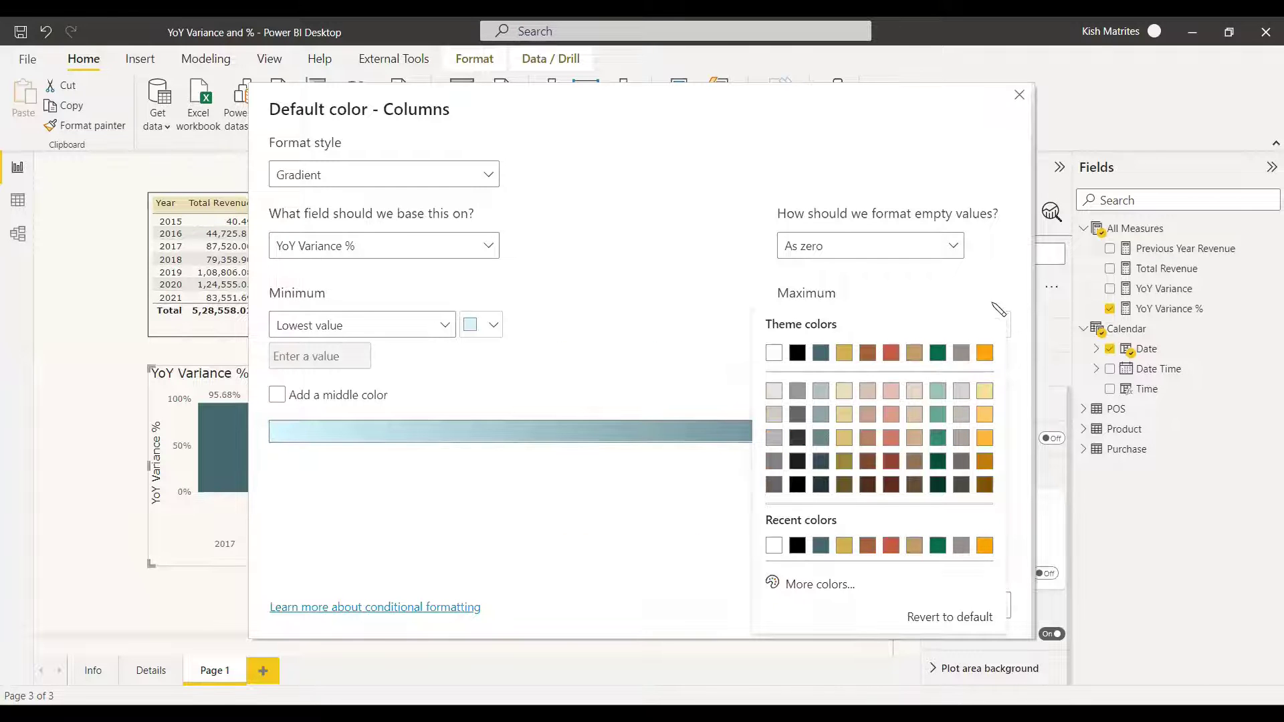
{"action": "left_click", "coordinate": [528, 395]}
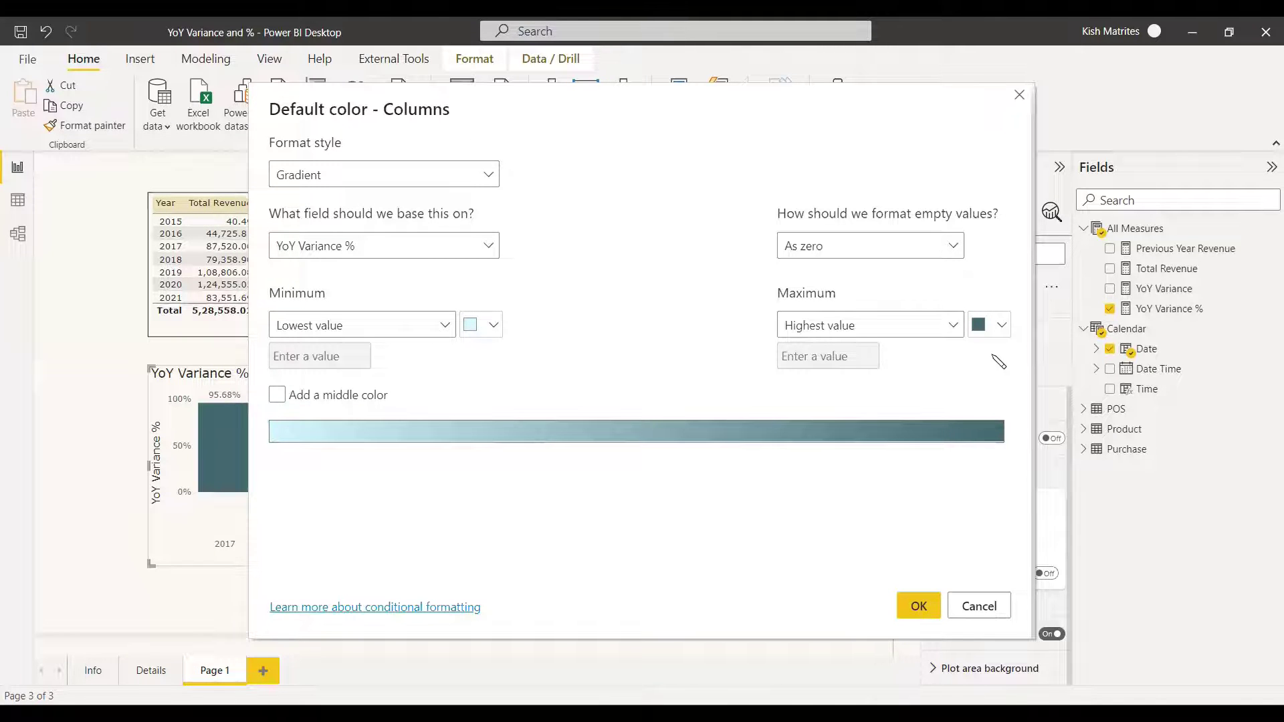
{"action": "left_click", "coordinate": [918, 609]}
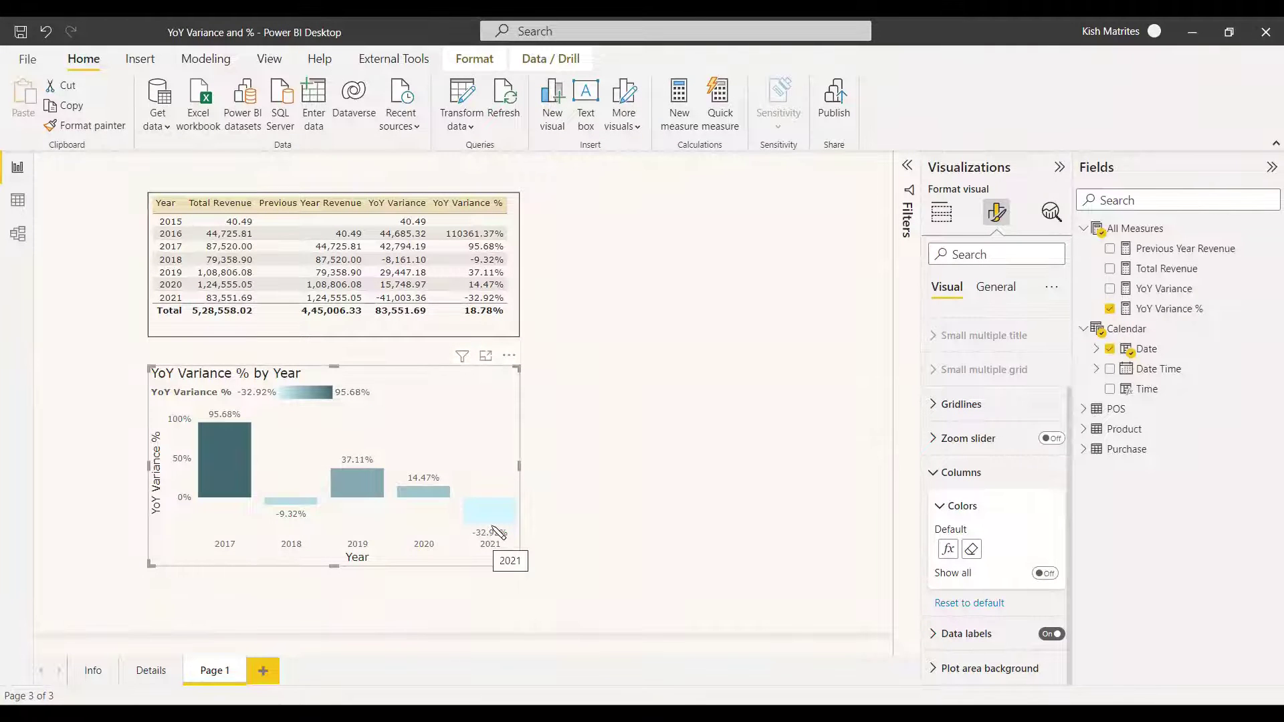
Step: Clear the column gradient, reopen the colour formatting, and apply a red-to-slate gradient
{"action": "left_click", "coordinate": [971, 551]}
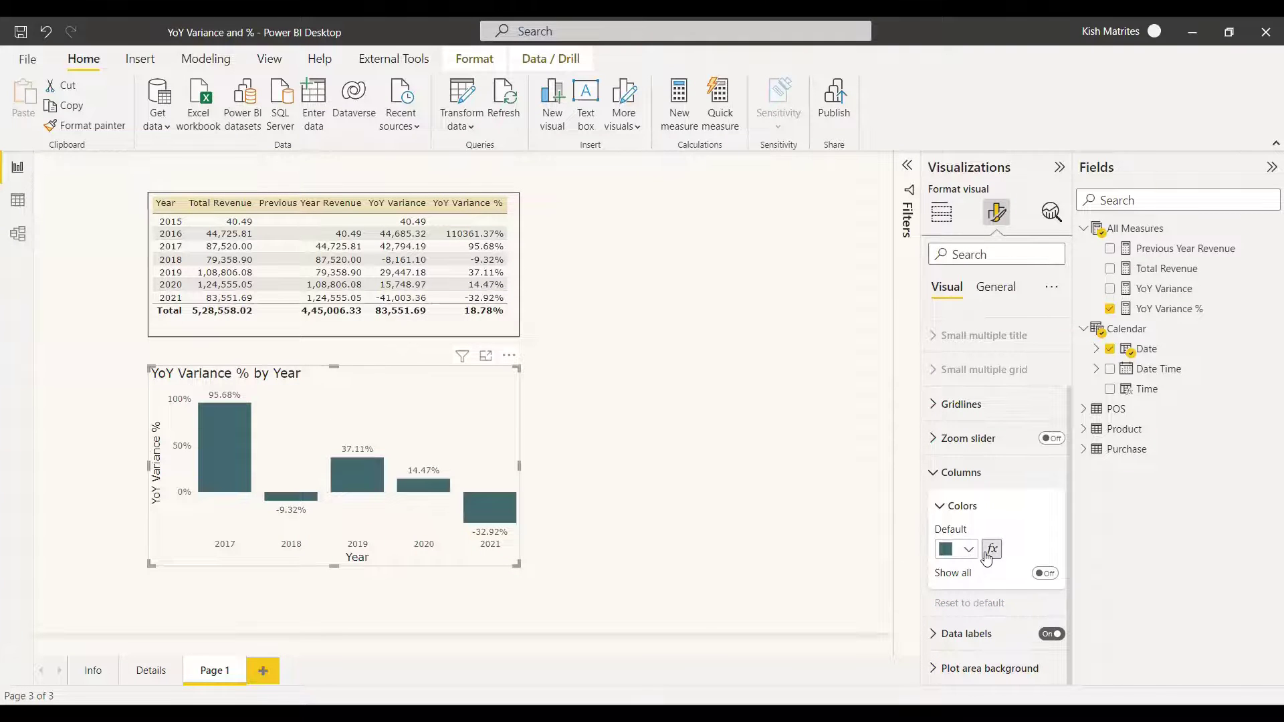
{"action": "left_click", "coordinate": [990, 551]}
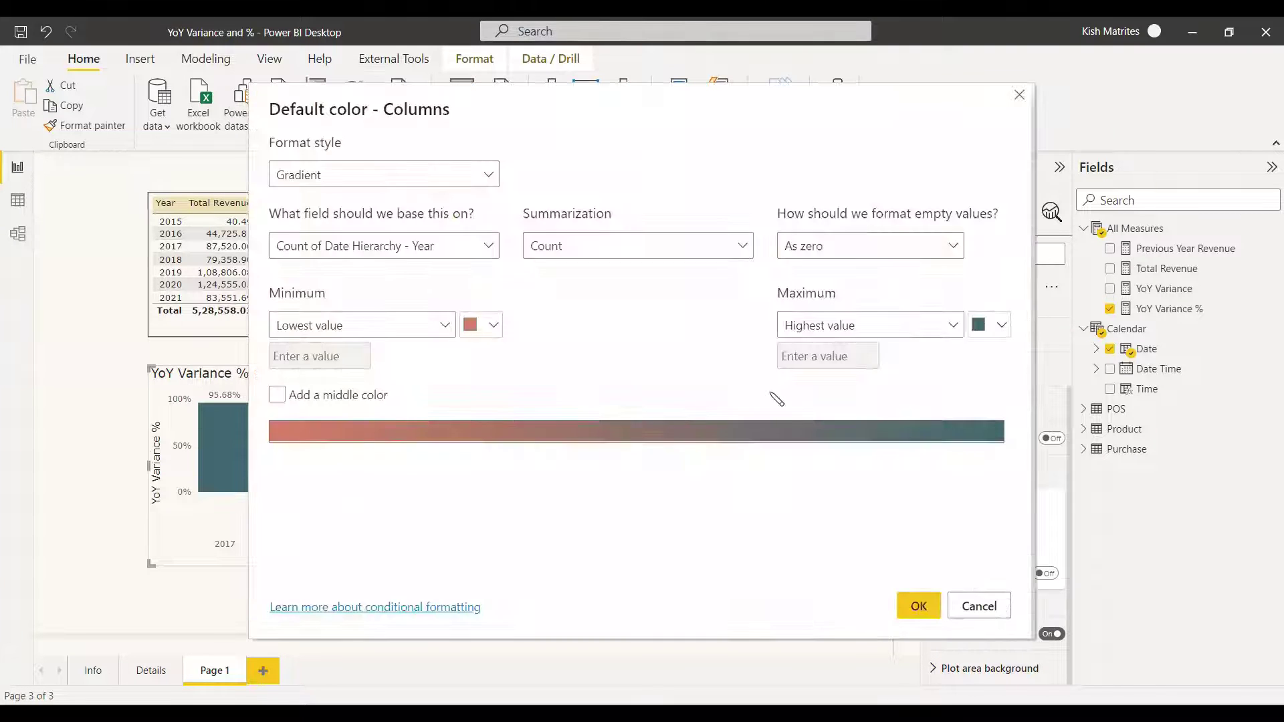
{"action": "left_click", "coordinate": [919, 606]}
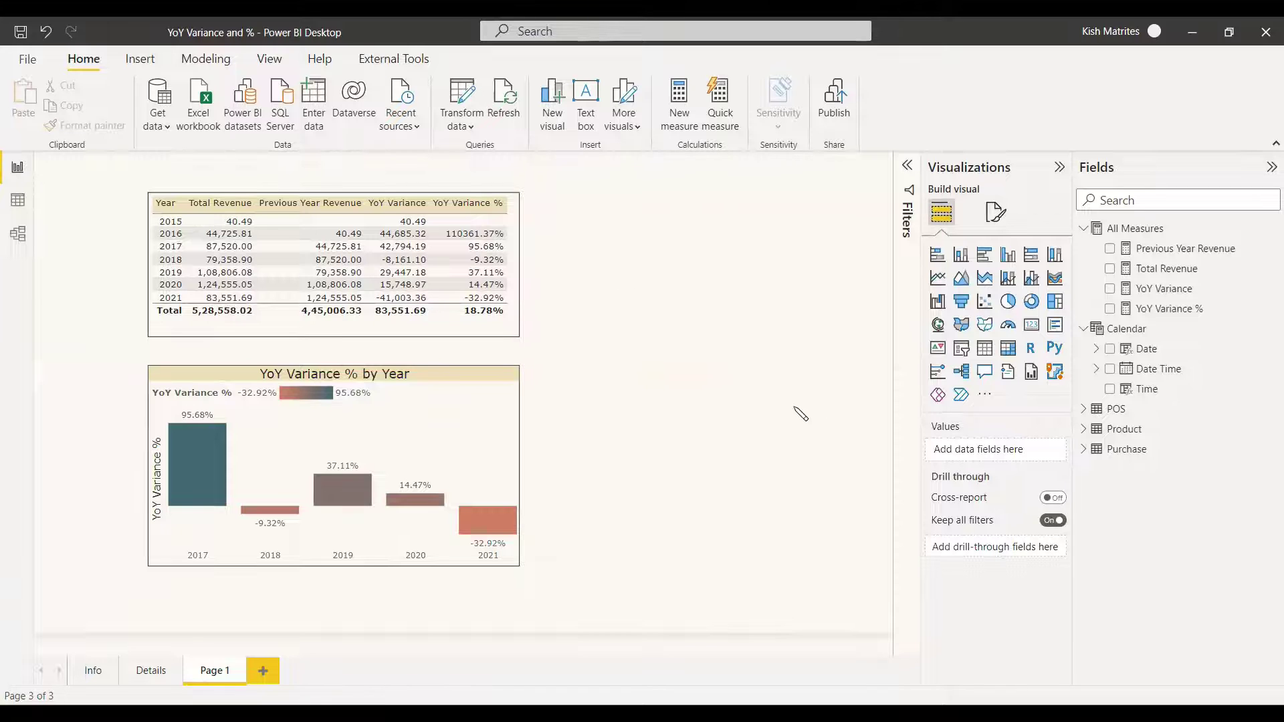
Step: Add a ProductName slicer, test it with Dave, Fenella and Rheinhardt, then clear the selection
{"action": "left_click", "coordinate": [961, 348]}
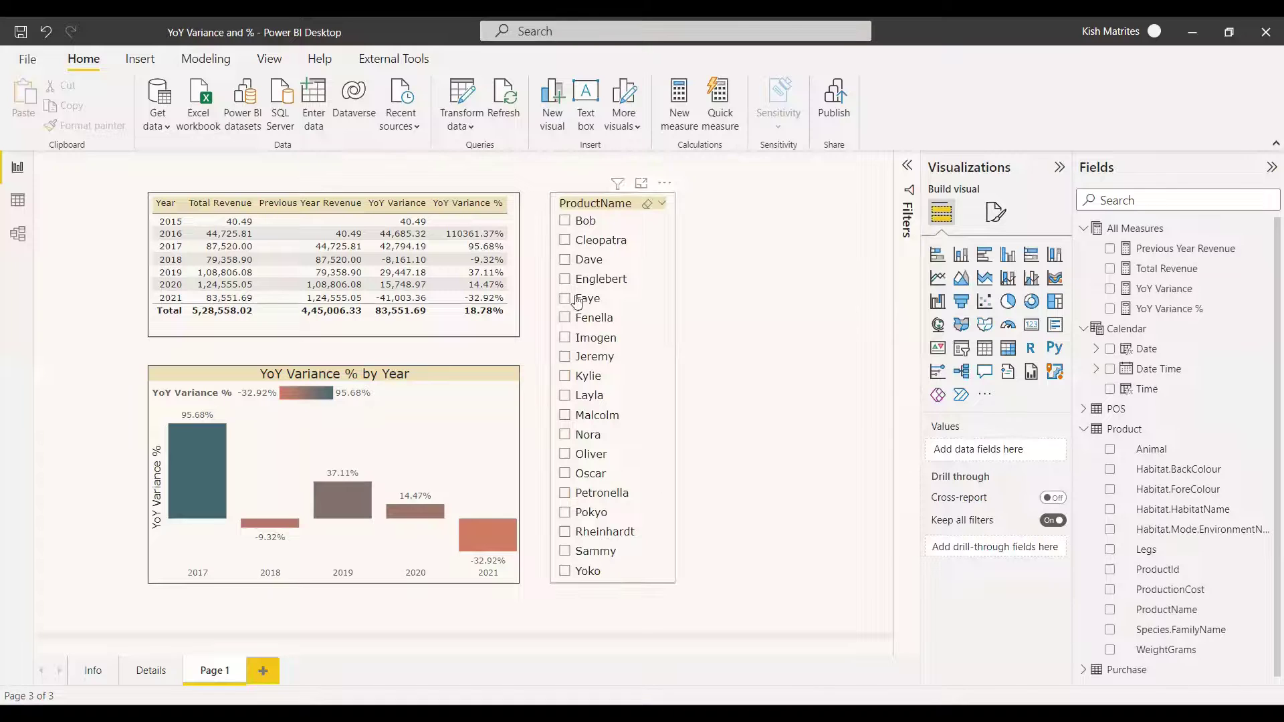
{"action": "left_click", "coordinate": [566, 264]}
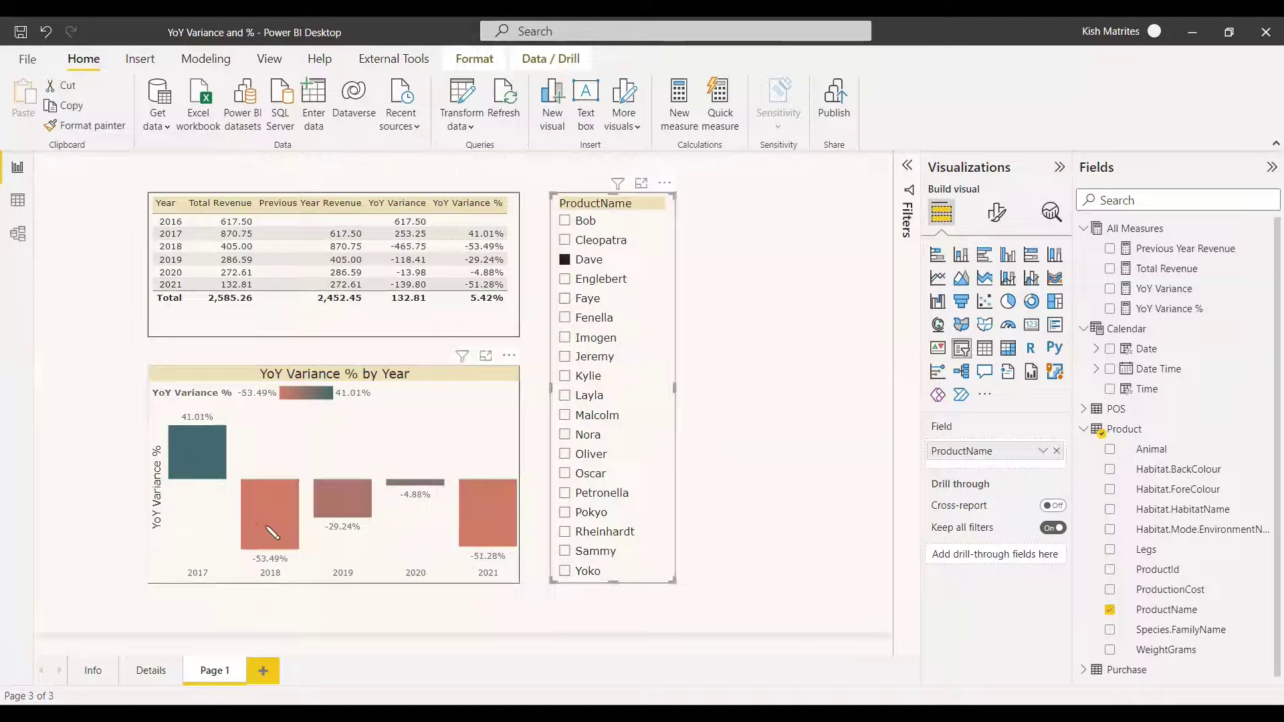
{"action": "mouse_move", "coordinate": [206, 446]}
{"action": "left_click", "coordinate": [565, 319]}
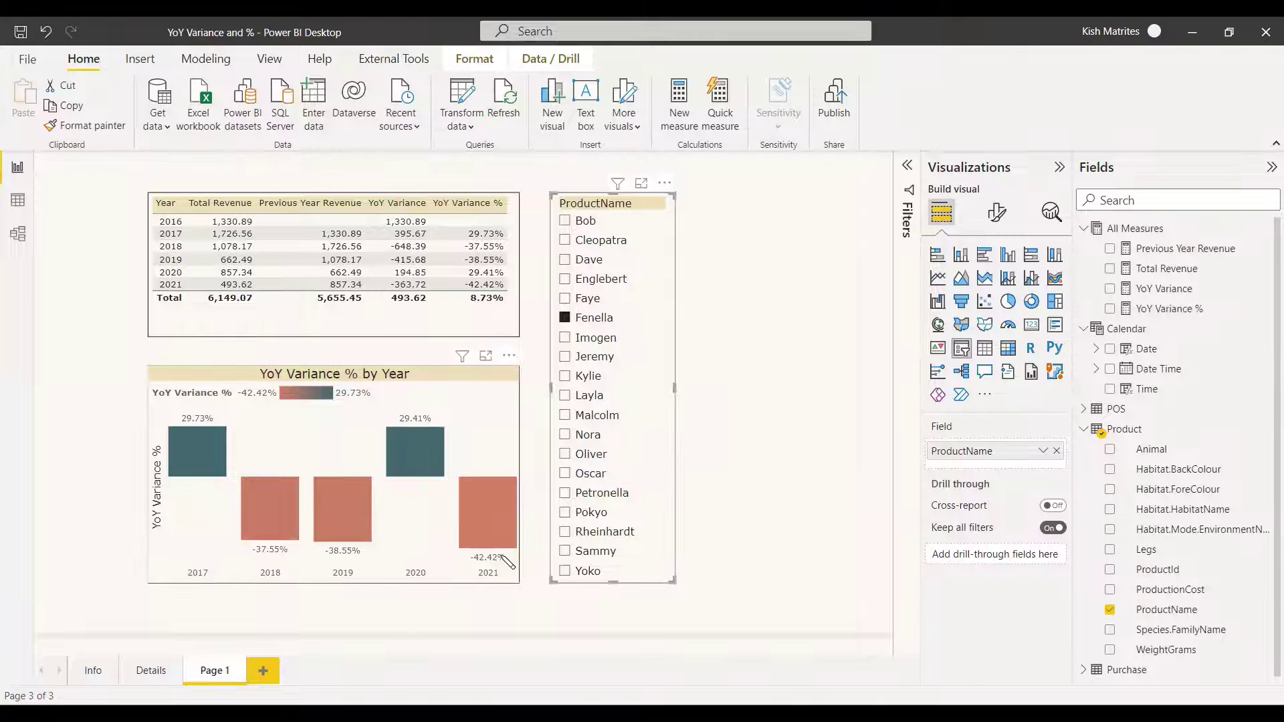
{"action": "left_click", "coordinate": [565, 318]}
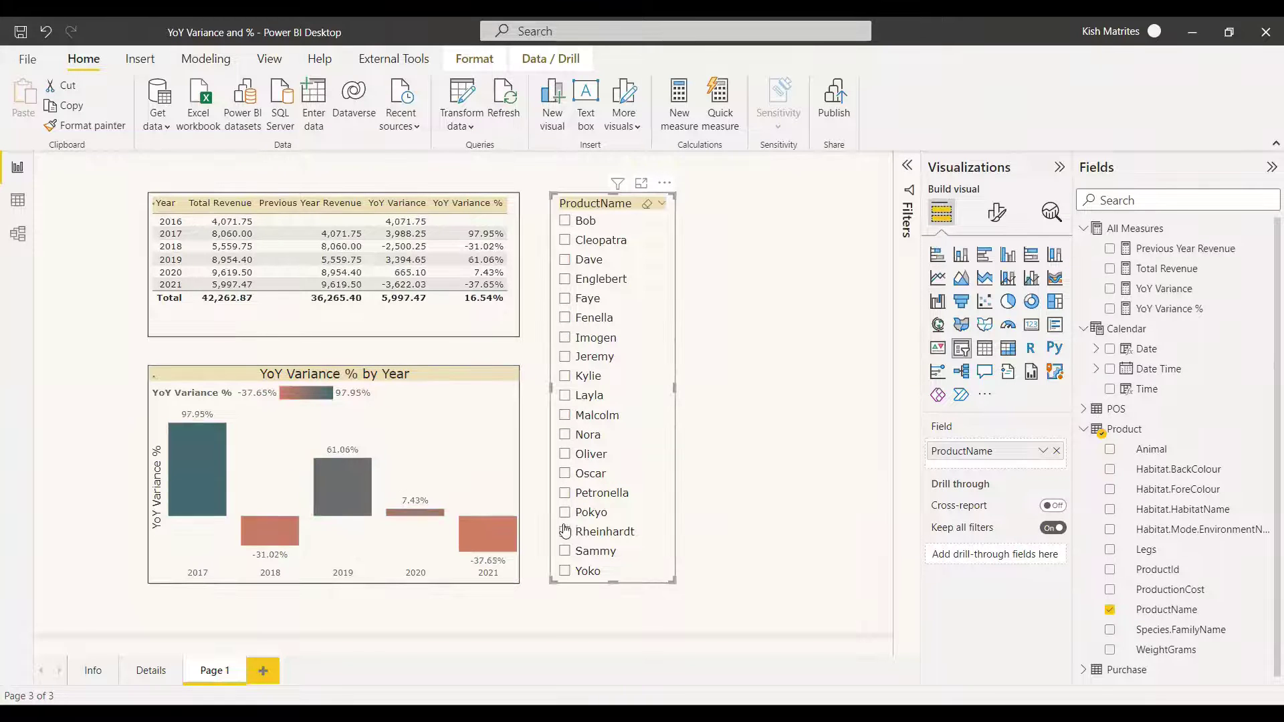
{"action": "left_click", "coordinate": [565, 531]}
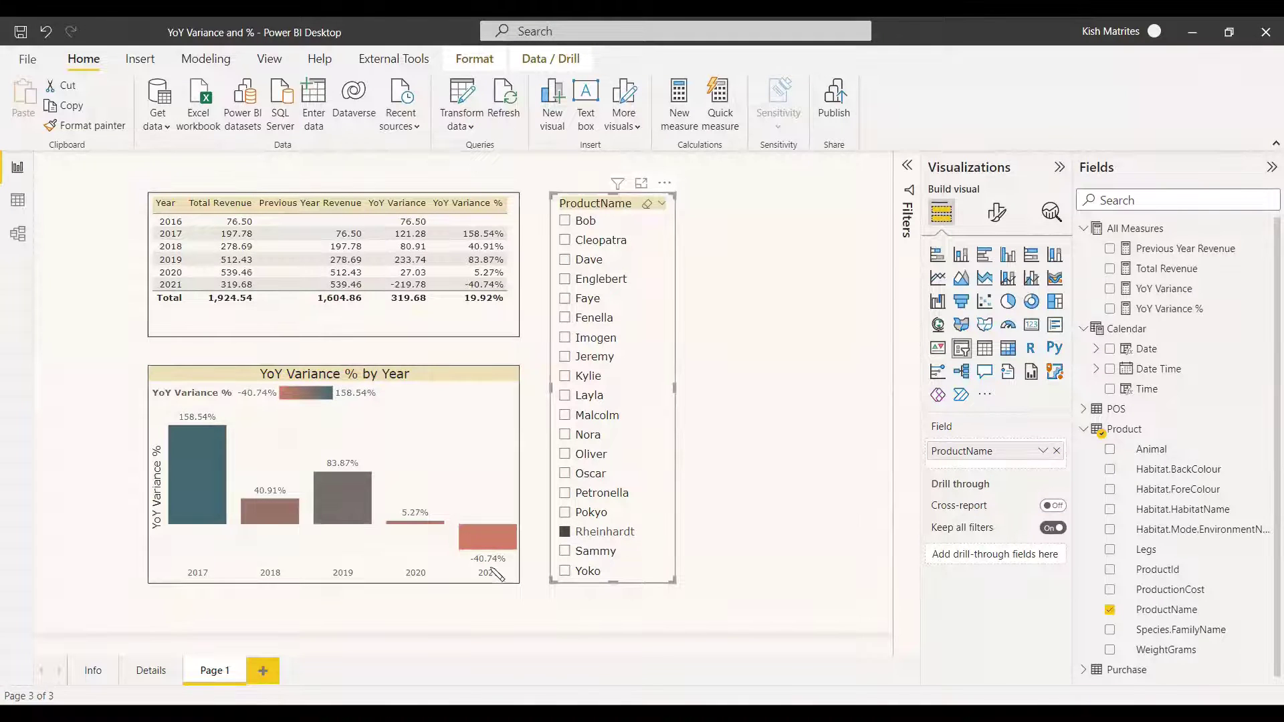
{"action": "mouse_move", "coordinate": [492, 549]}
{"action": "left_click", "coordinate": [565, 532]}
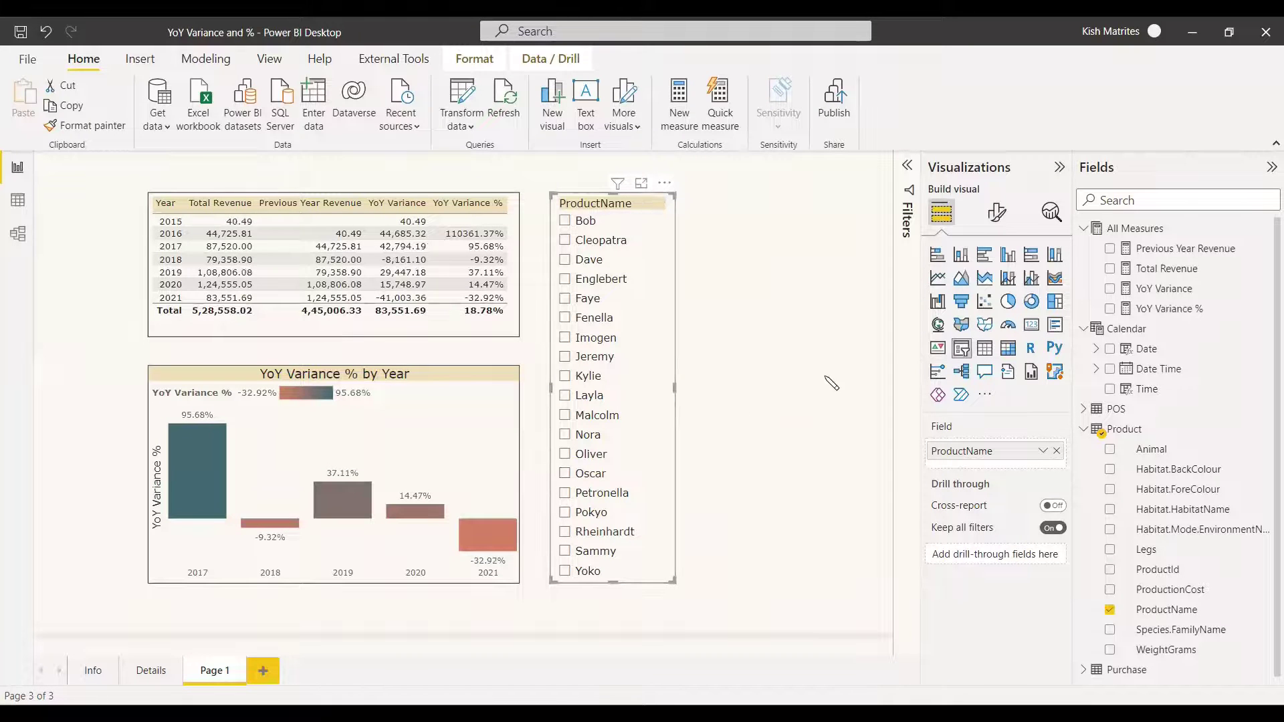